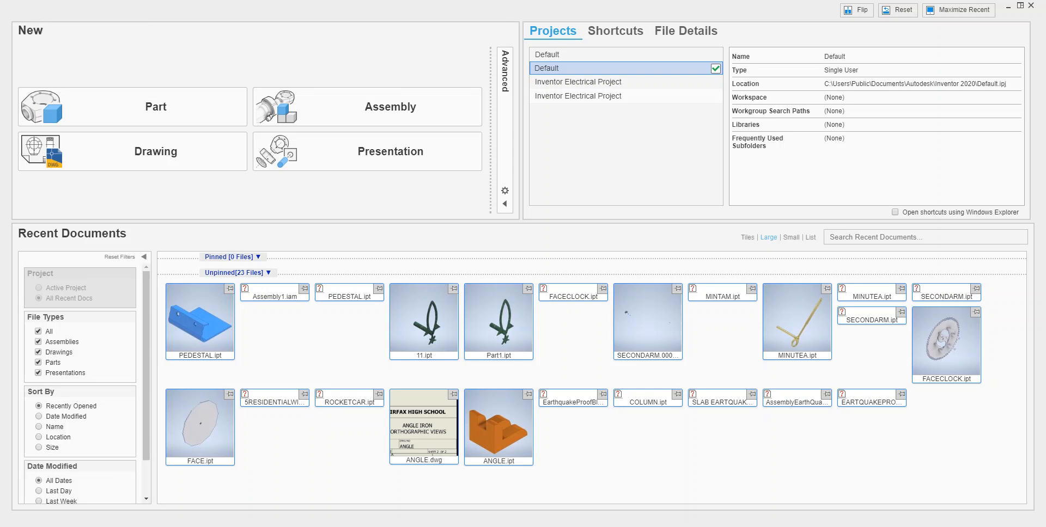
Bring up the Create New File dialog to choose a template for a new document
click(37, 0)
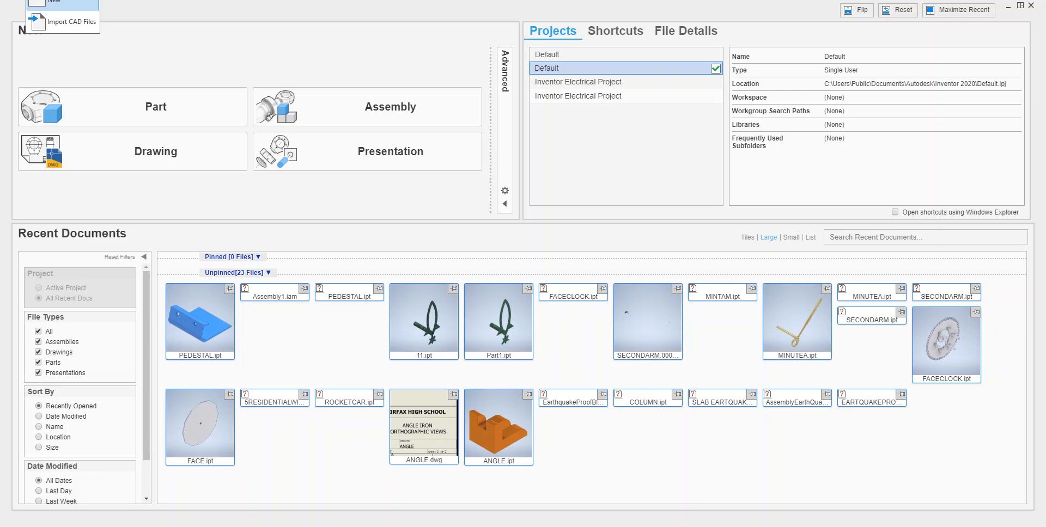
click(37, 0)
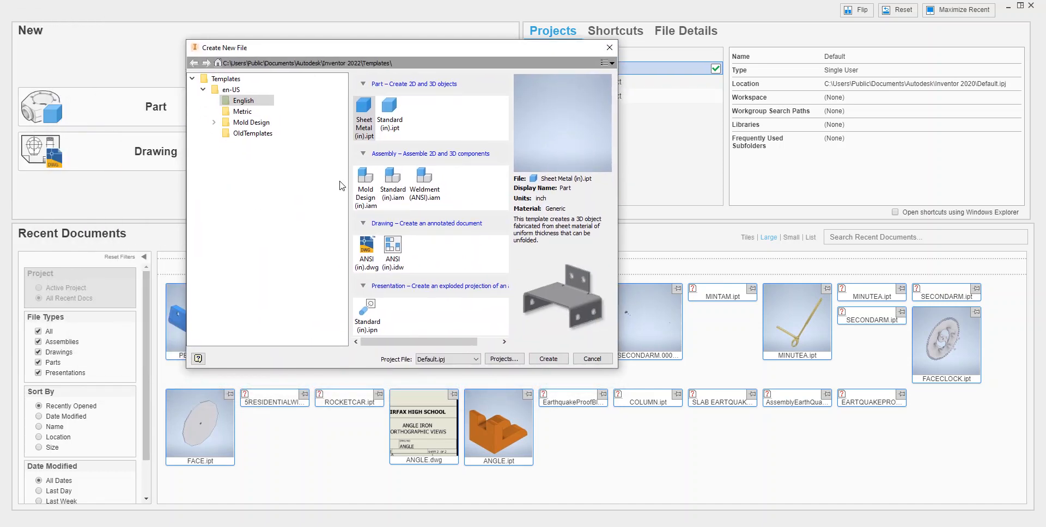
drag(340, 53, 341, 42)
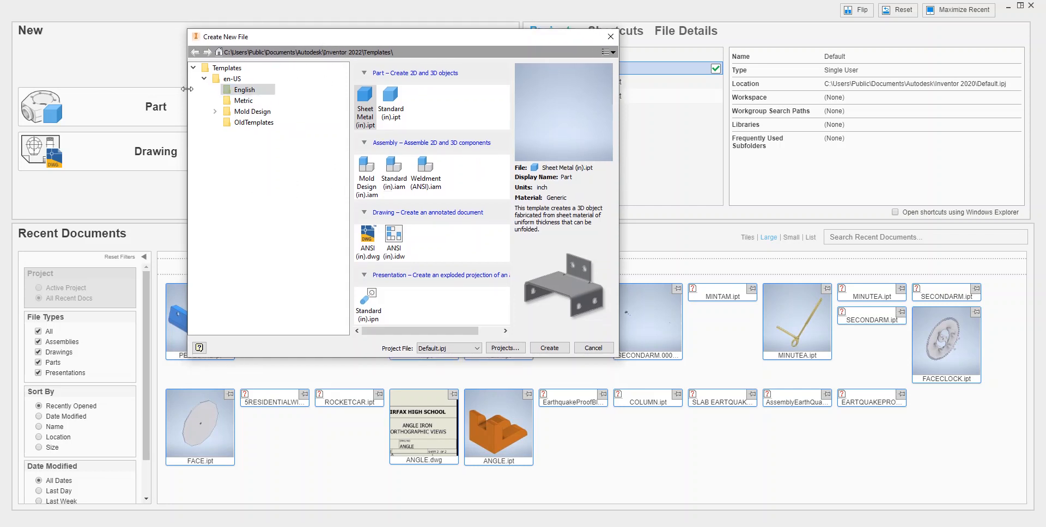
Examine the templates offered in the English, Metric, Mold Design and OldTemplates folders
click(204, 79)
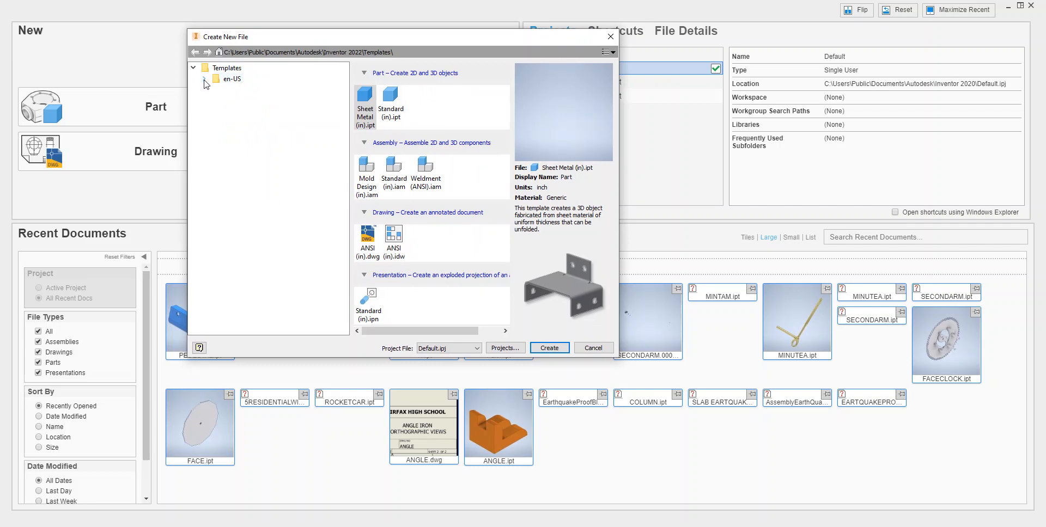
click(204, 79)
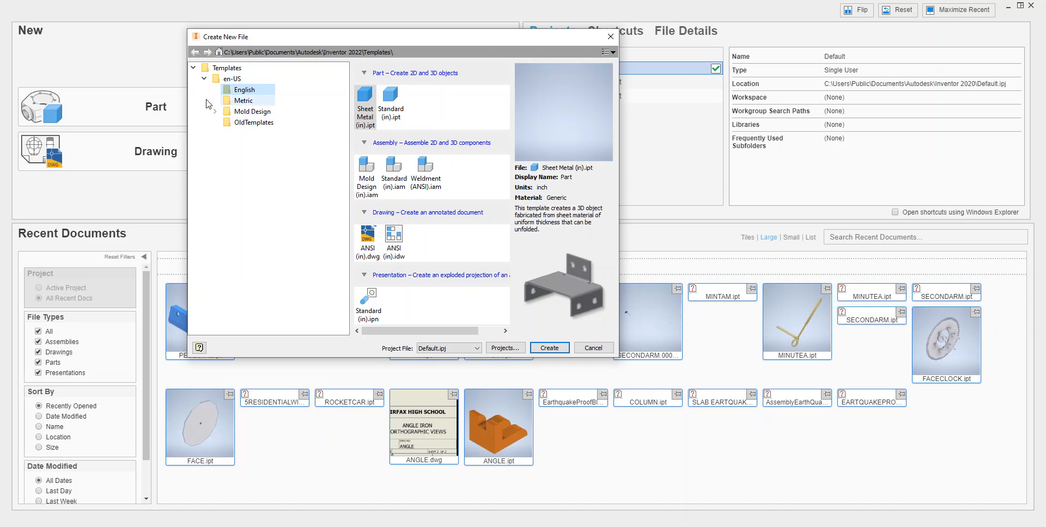
click(227, 91)
click(229, 101)
click(229, 91)
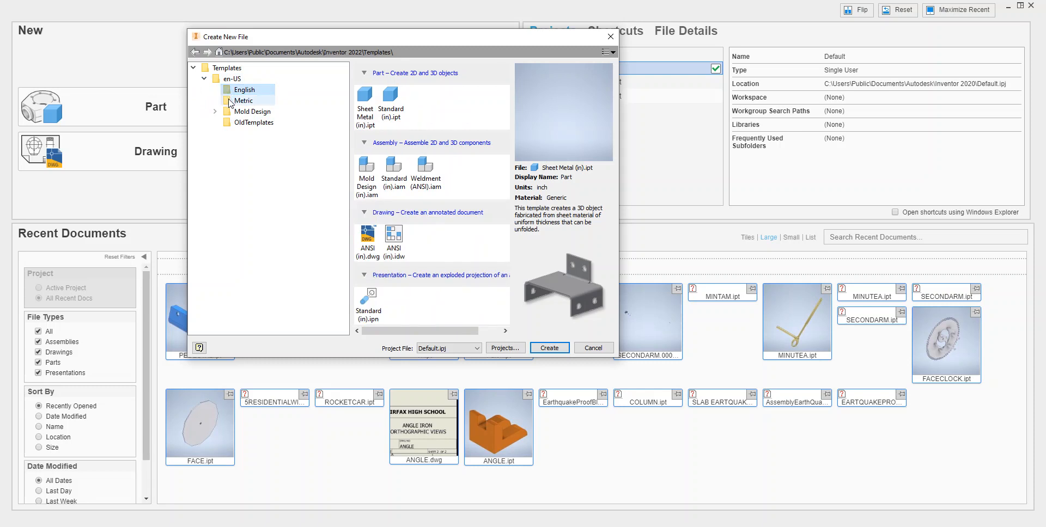
click(230, 101)
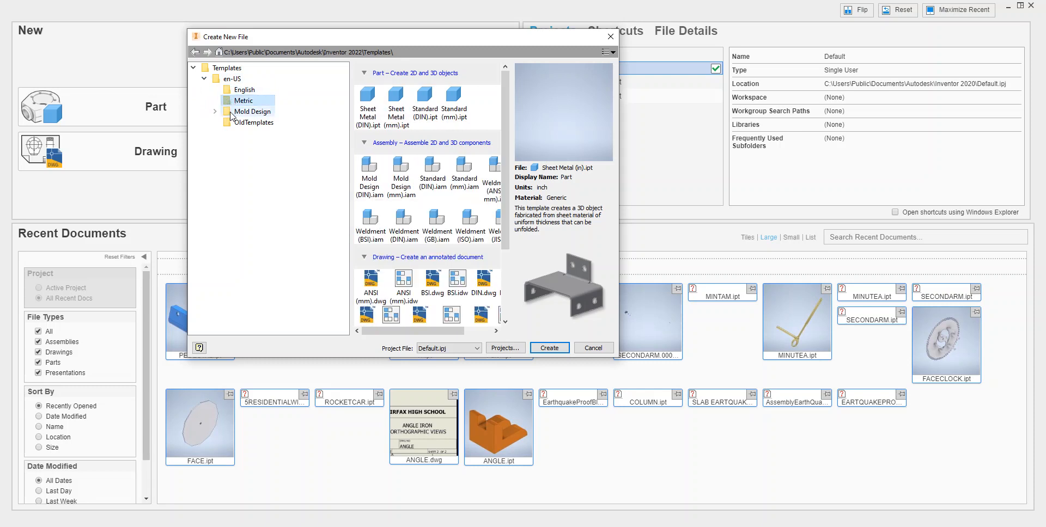
click(232, 113)
click(231, 123)
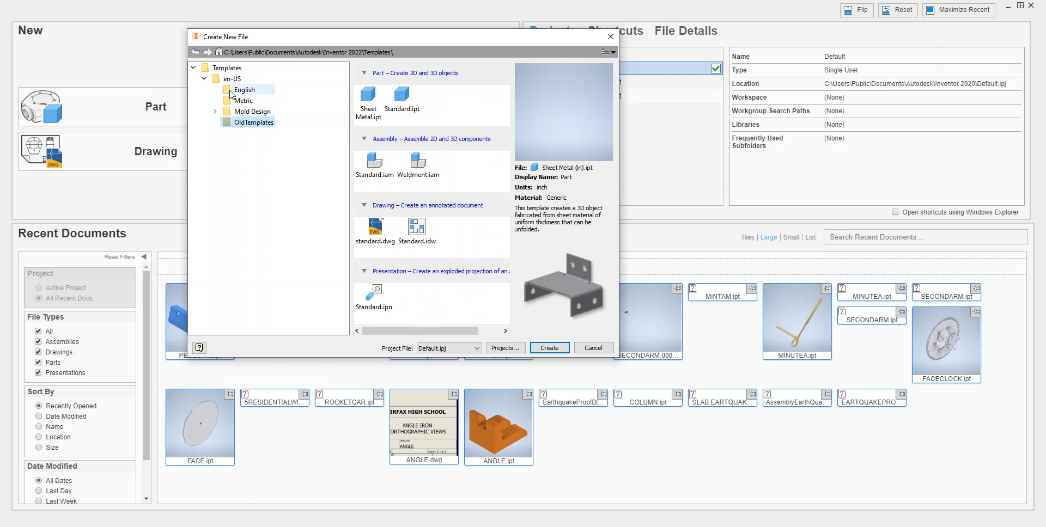
Create a new part from the English template Standard (in).ipt
click(230, 92)
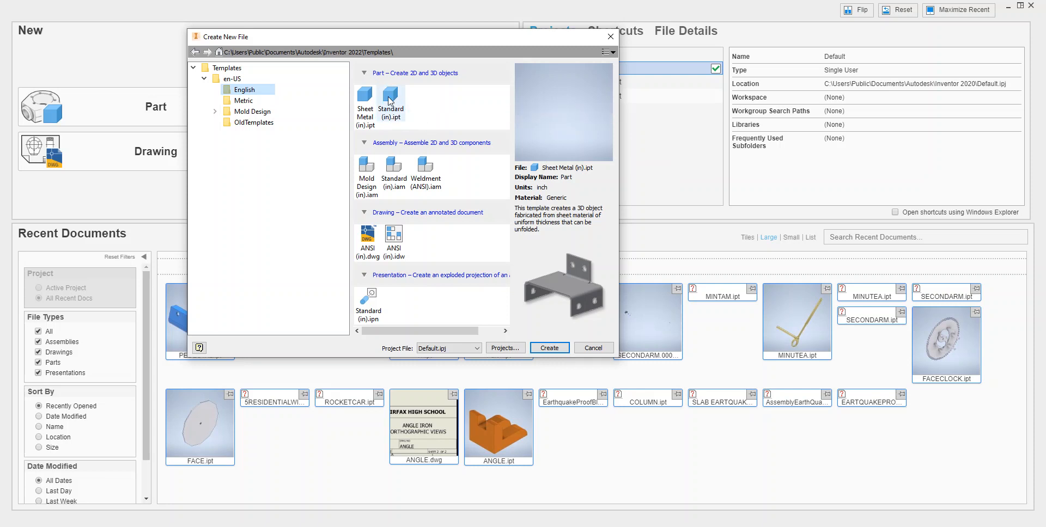
click(390, 103)
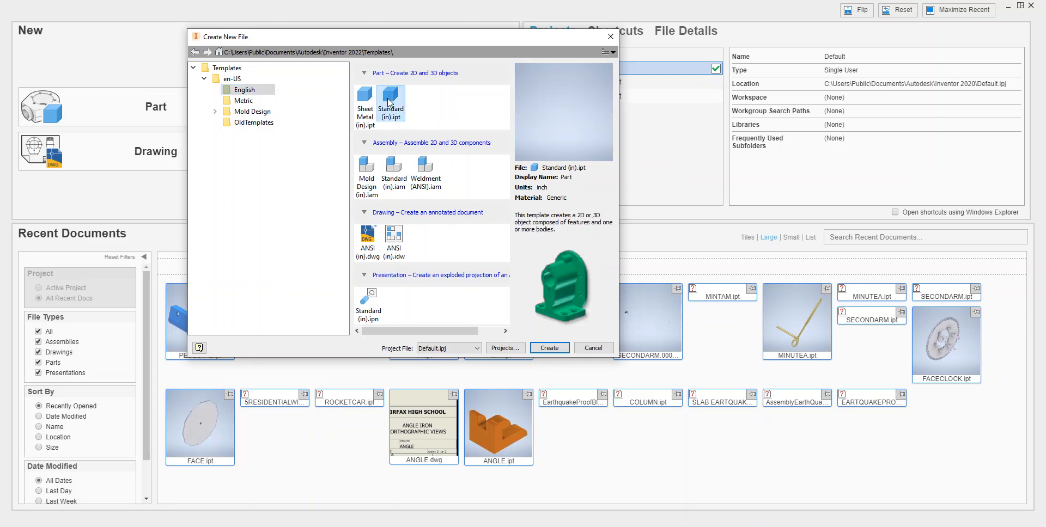
click(550, 348)
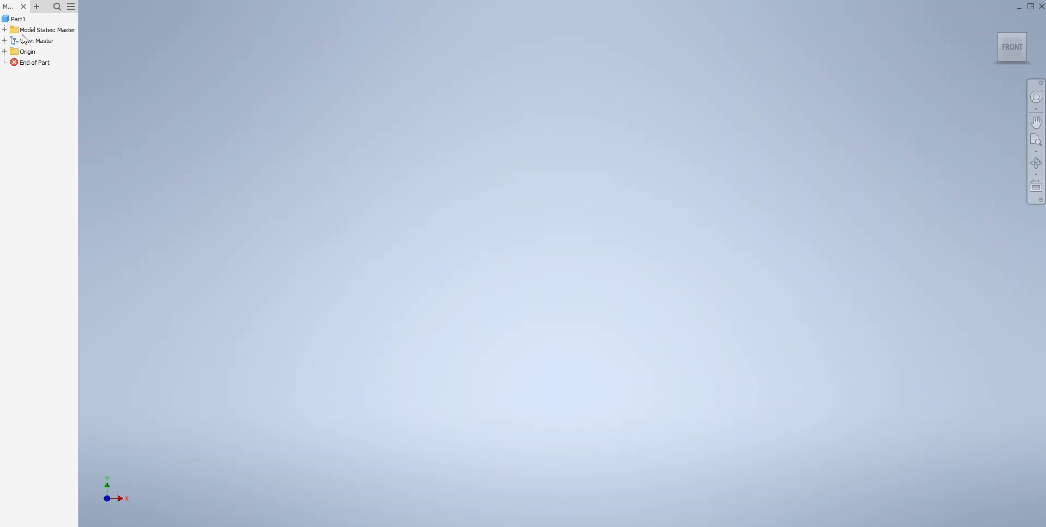
Expand the part's Origin folder and start a new sketch on the XZ Plane
click(5, 51)
click(4, 52)
click(4, 52)
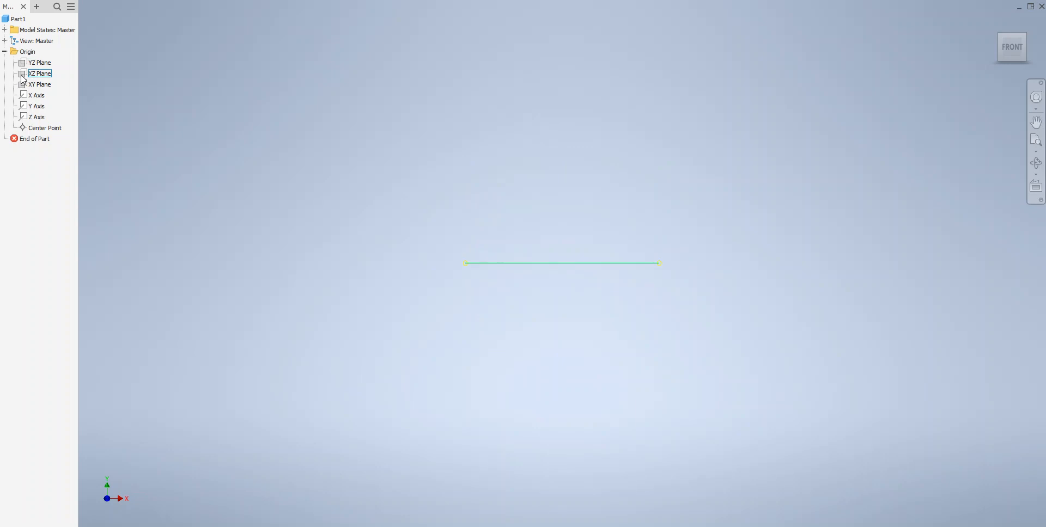
click(24, 79)
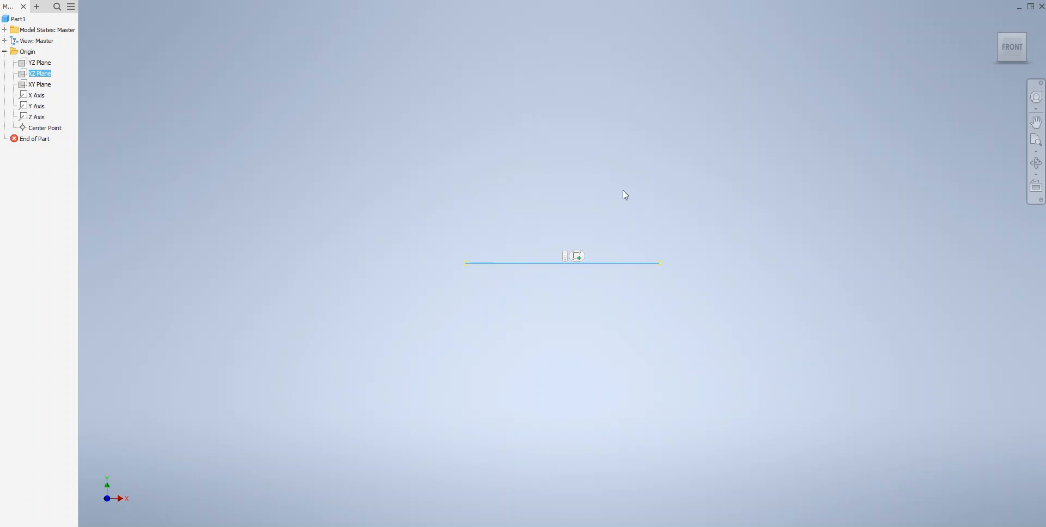
click(577, 257)
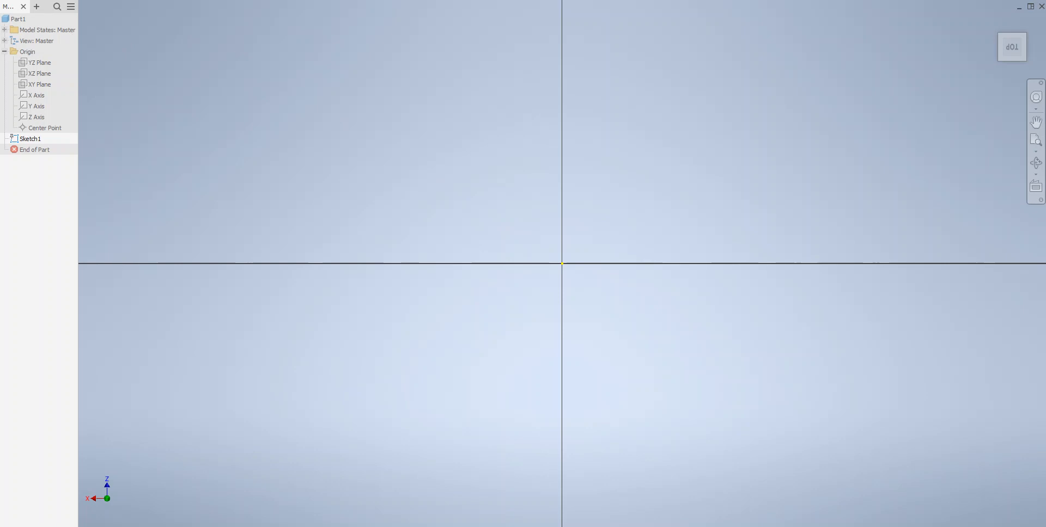
Draw a horizontal line 4.120 in long from the sketch origin along the horizontal axis
click(562, 264)
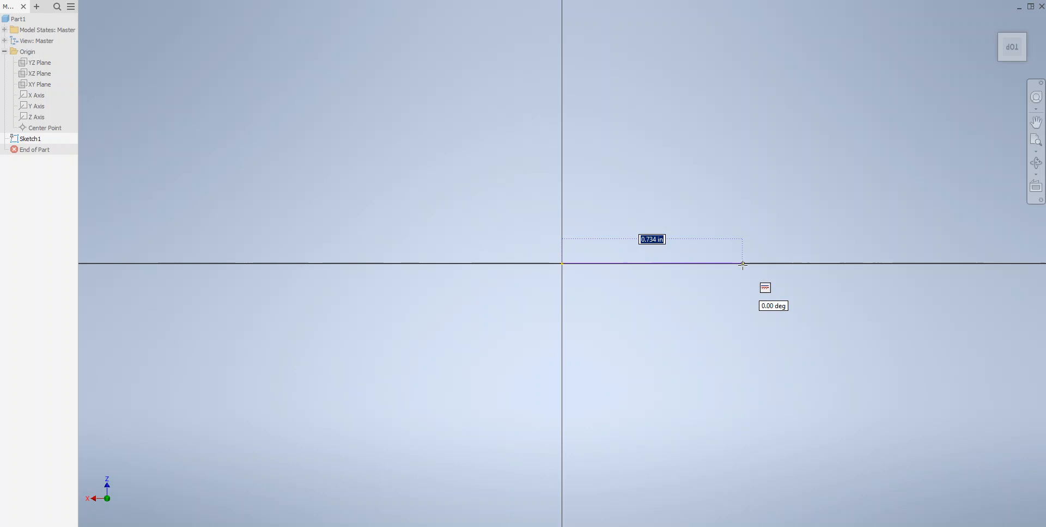
text(4)
text(5)
key(Return)
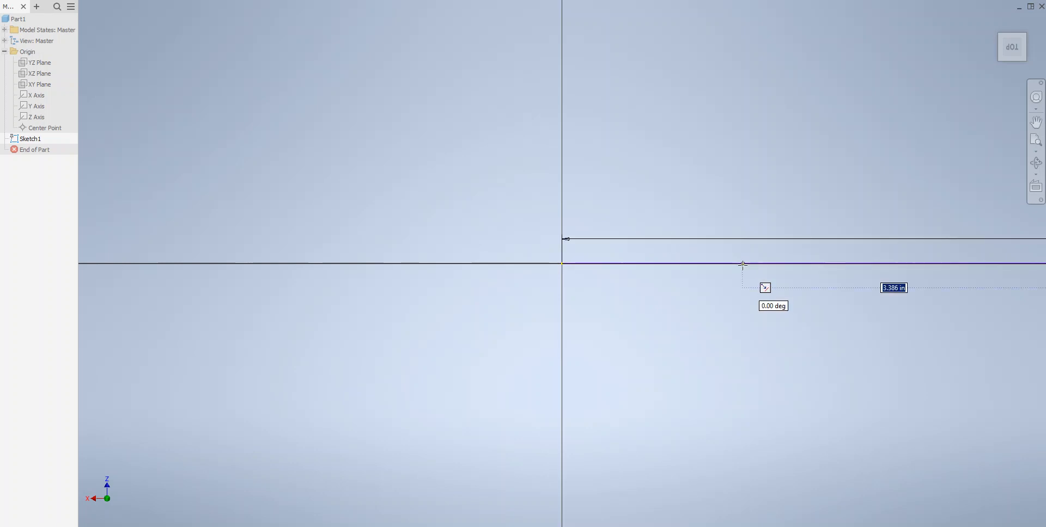
scroll(678, 256, up, 5)
scroll(676, 257, down, 5)
scroll(671, 259, down, 5)
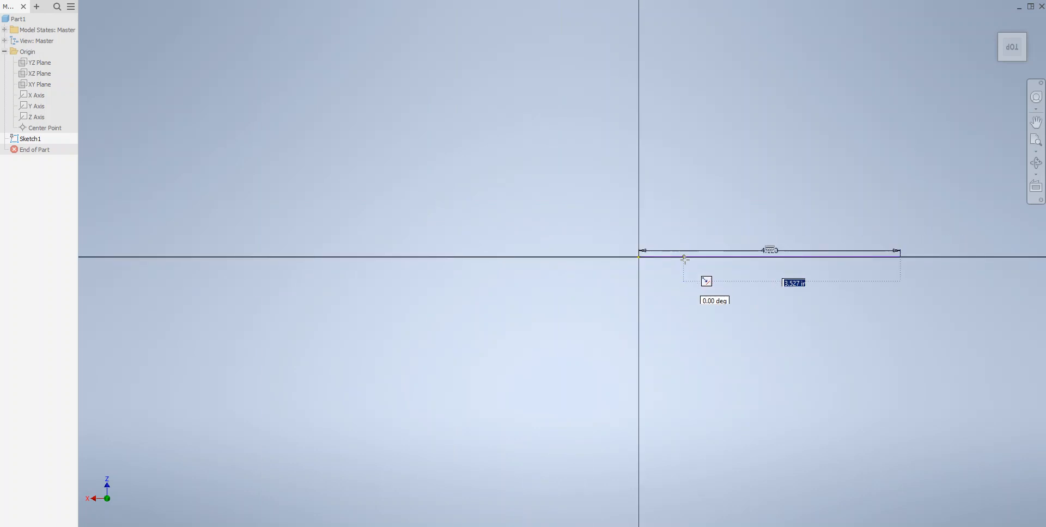
middle_drag(623, 261, 463, 282)
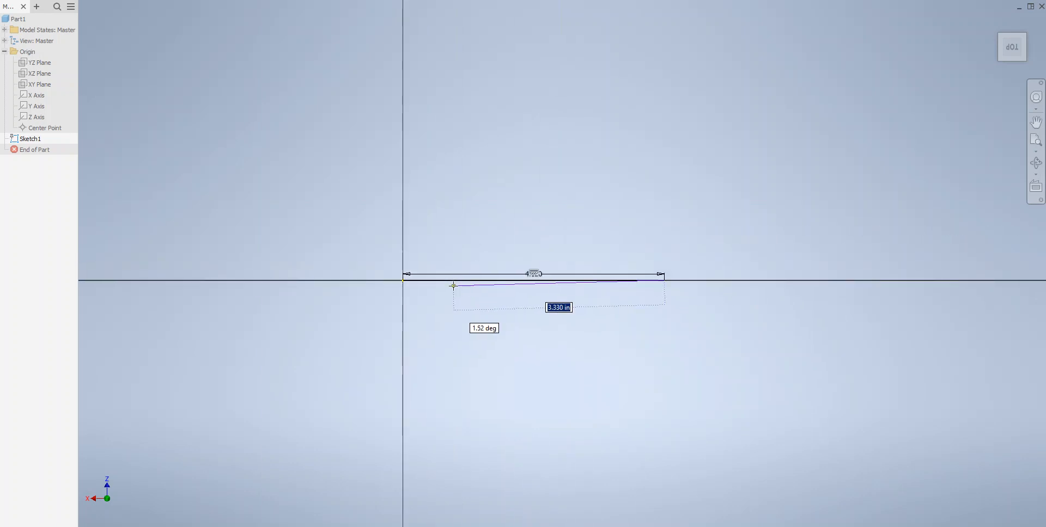
scroll(509, 282, up, 3)
scroll(521, 257, down, 3)
scroll(532, 258, up, 3)
middle_drag(524, 265, 443, 320)
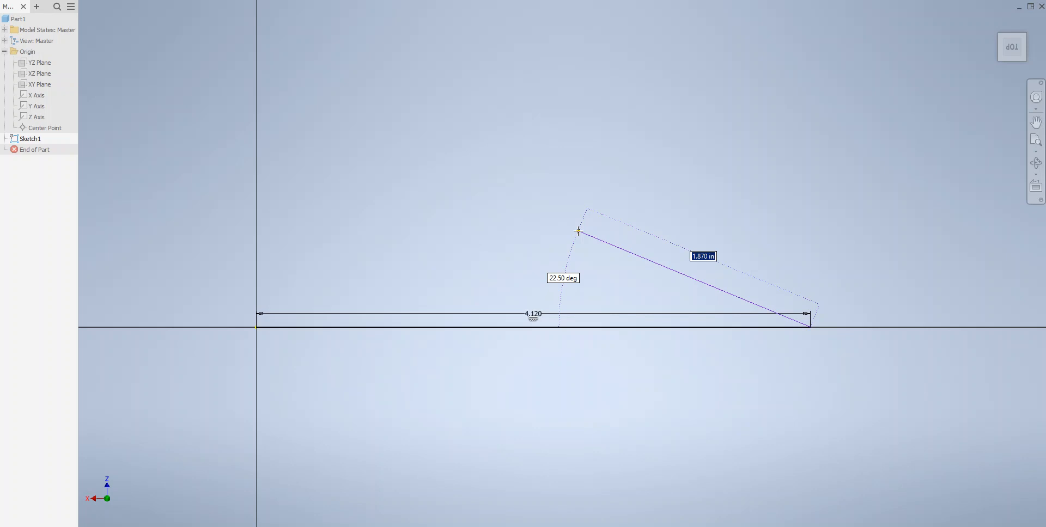
key(Escape)
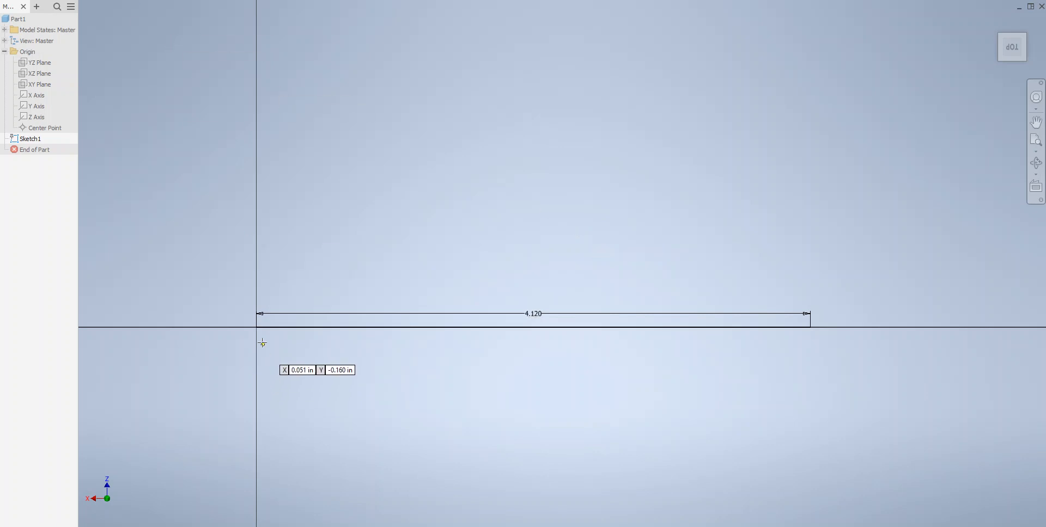
click(256, 327)
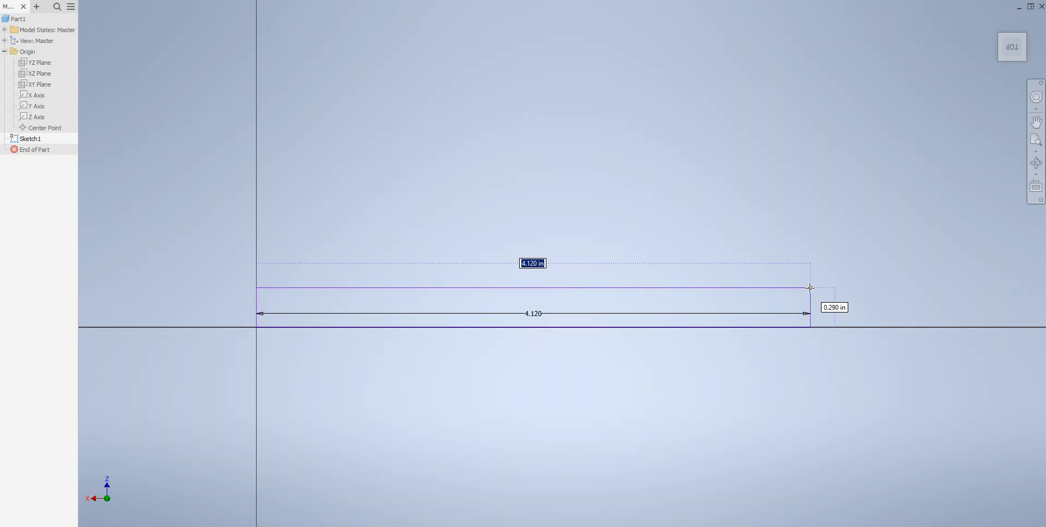
text(.530)
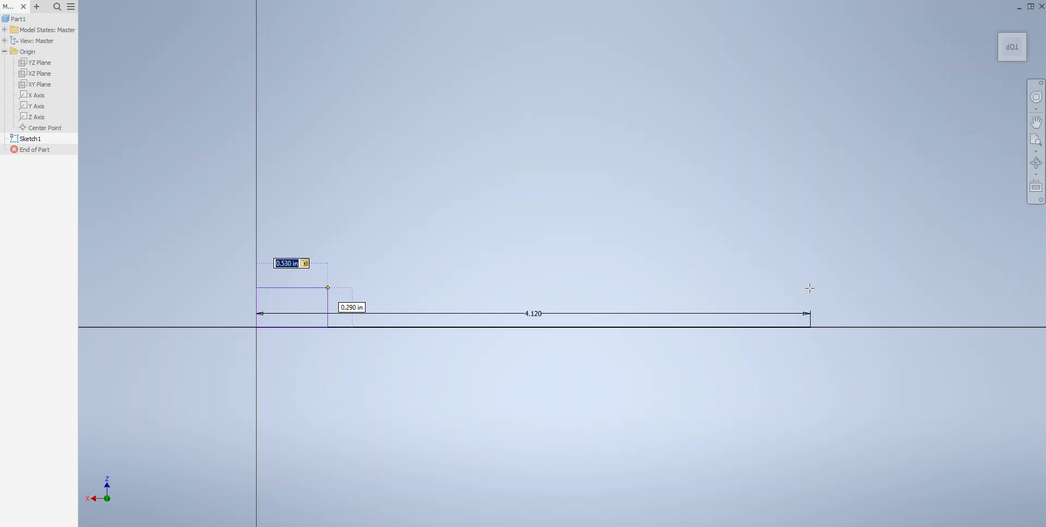
key(Return)
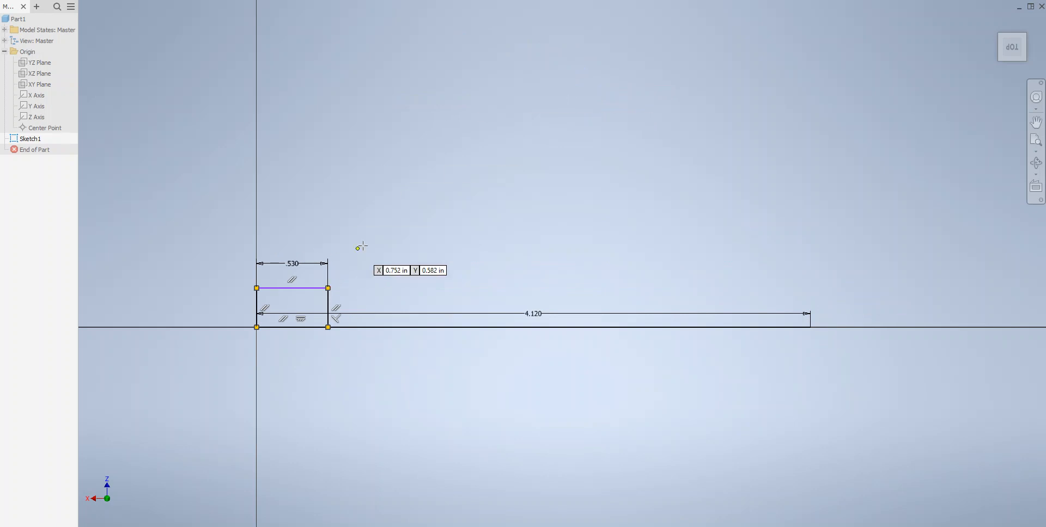
key(Escape)
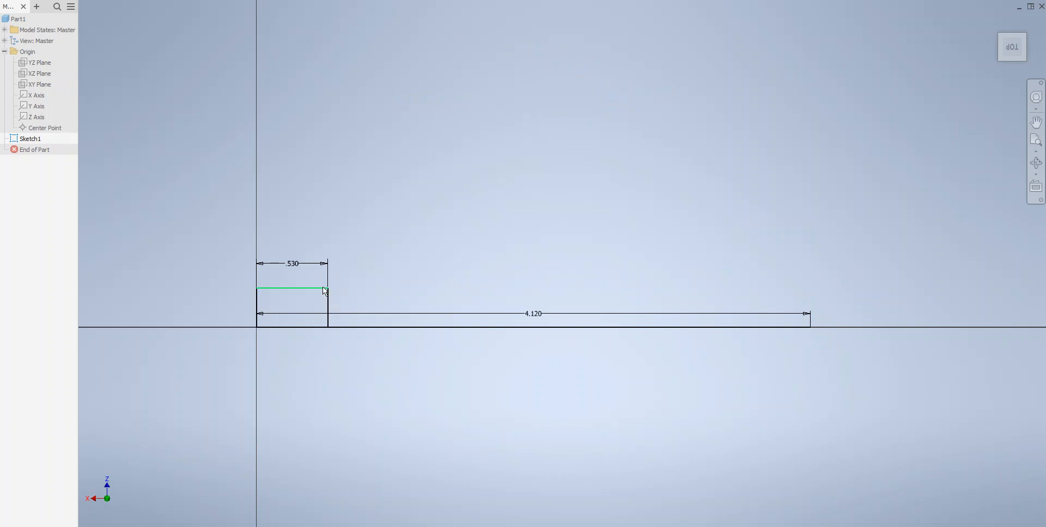
drag(208, 239, 349, 384)
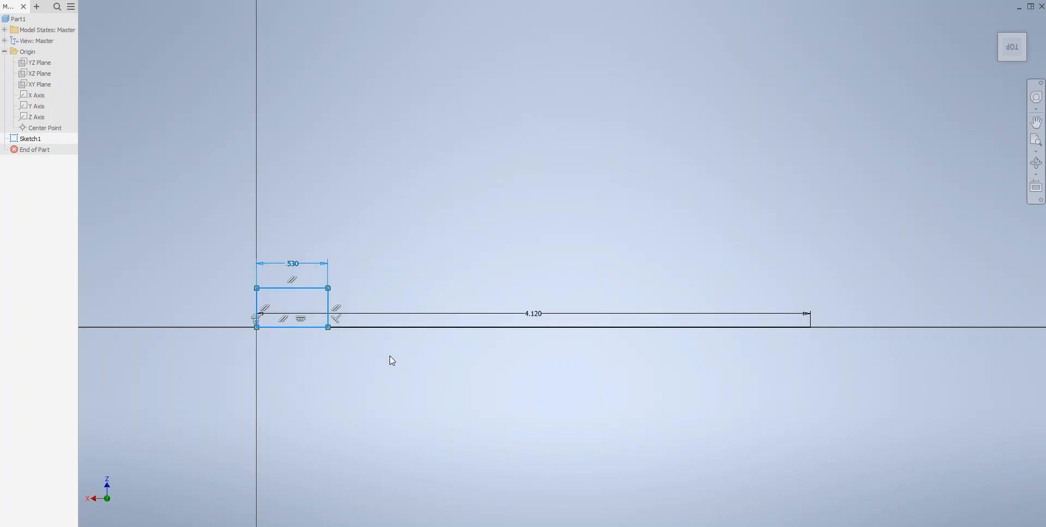
key(Delete)
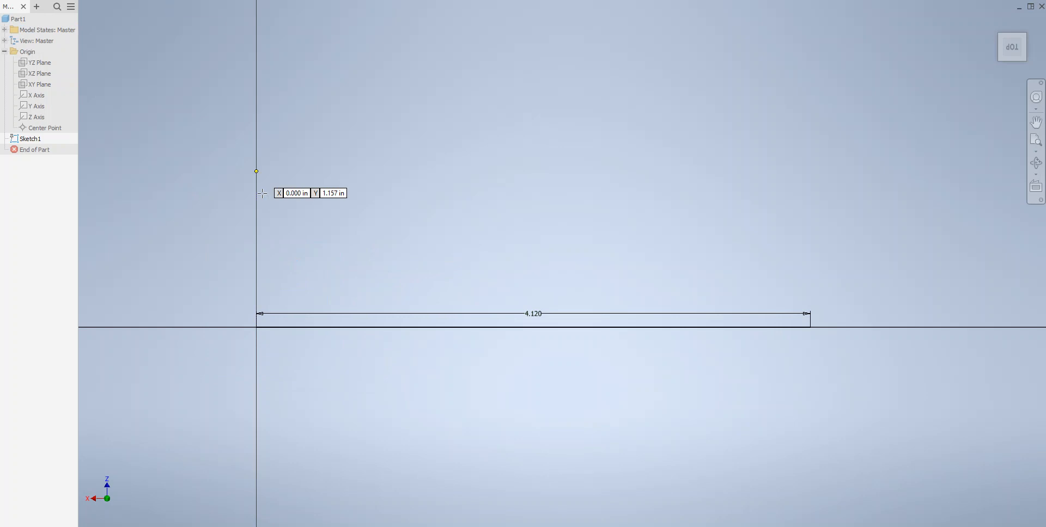
Draw a rectangle about 4.09 in long and .53 in high around the 4.120 in line, starting on the vertical axis just below it
click(256, 344)
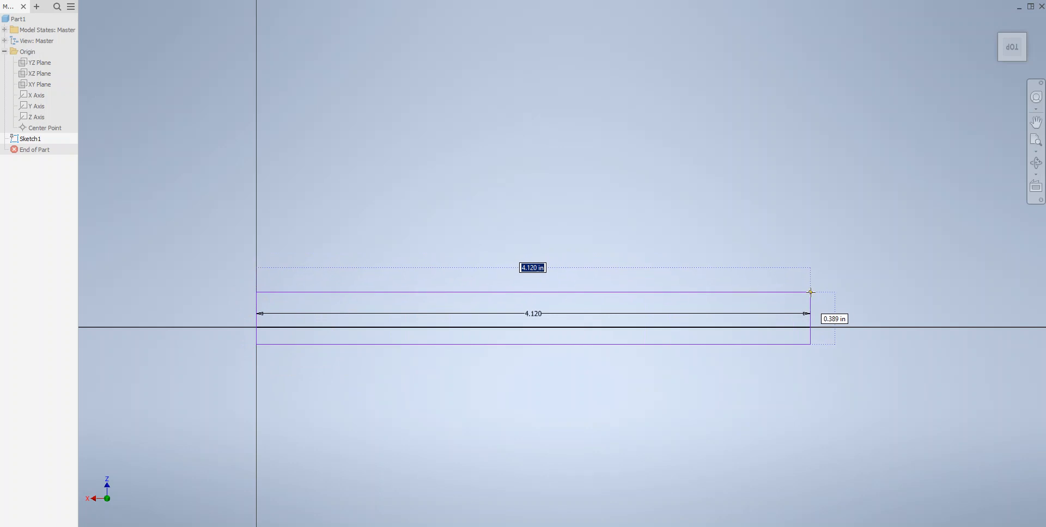
key(Tab)
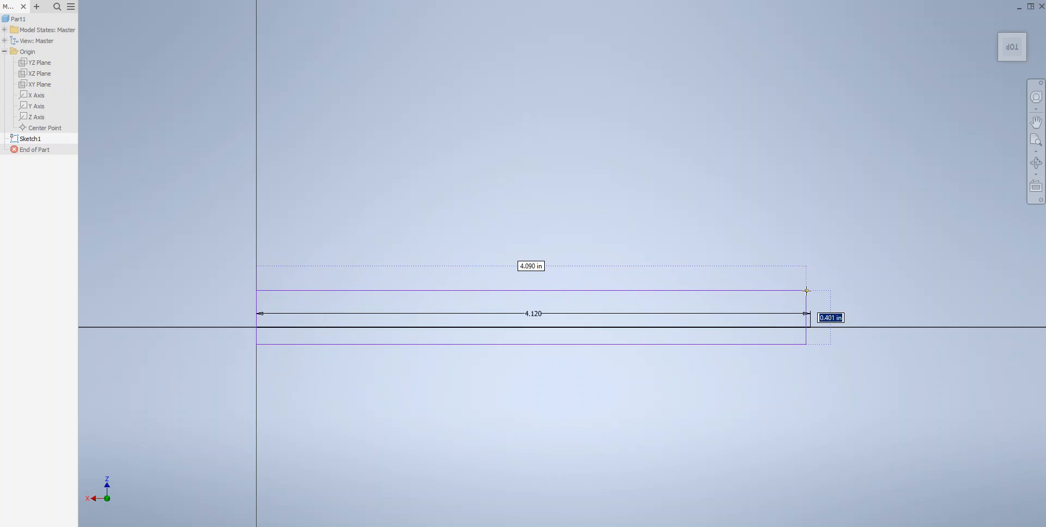
text(.53)
key(Return)
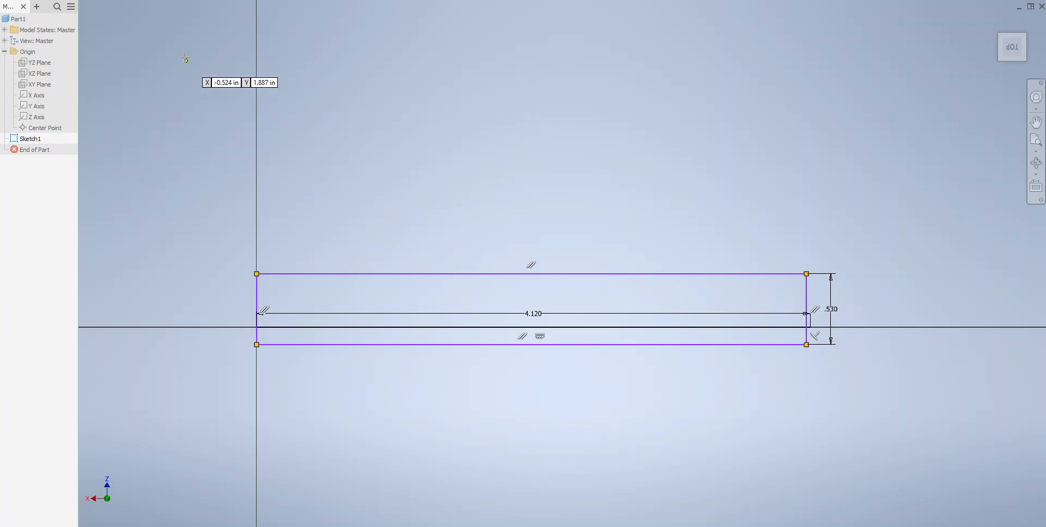
Move all four sides of the rectangle straight down along the vertical axis until it is roughly centred on the 4.120 in line
click(199, 0)
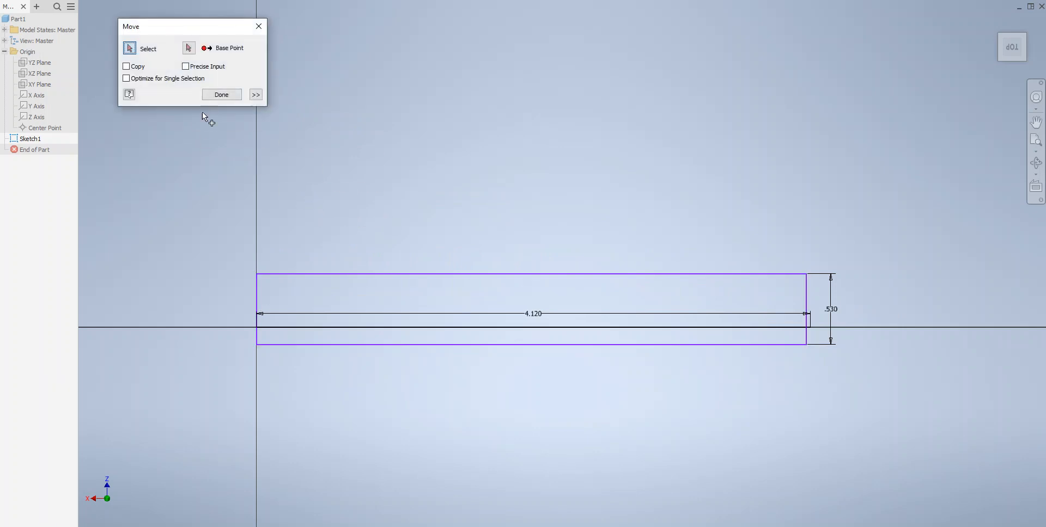
mouse_move(175, 215)
mouse_down()
mouse_move(529, 342)
mouse_move(841, 397)
mouse_move(826, 396)
mouse_up()
drag(258, 364, 229, 268)
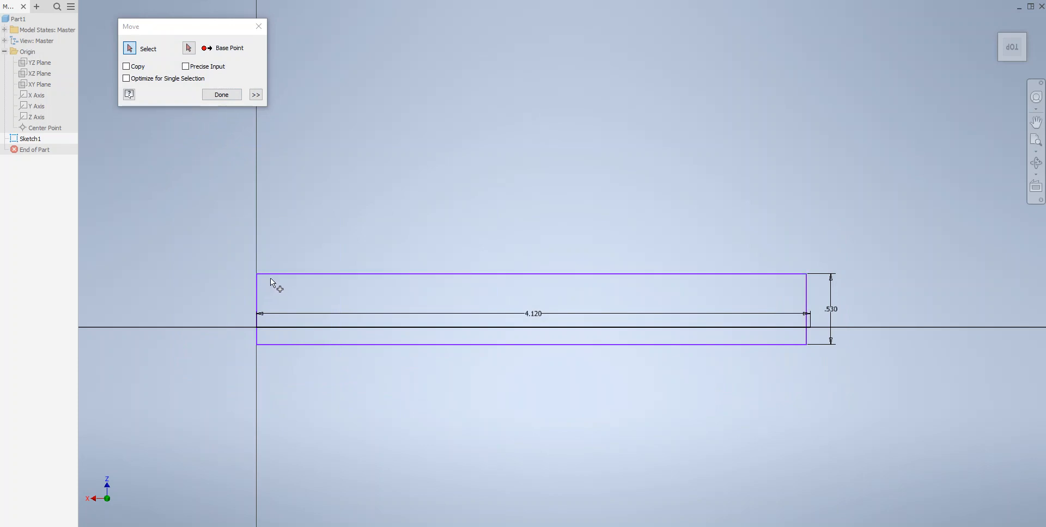
click(276, 274)
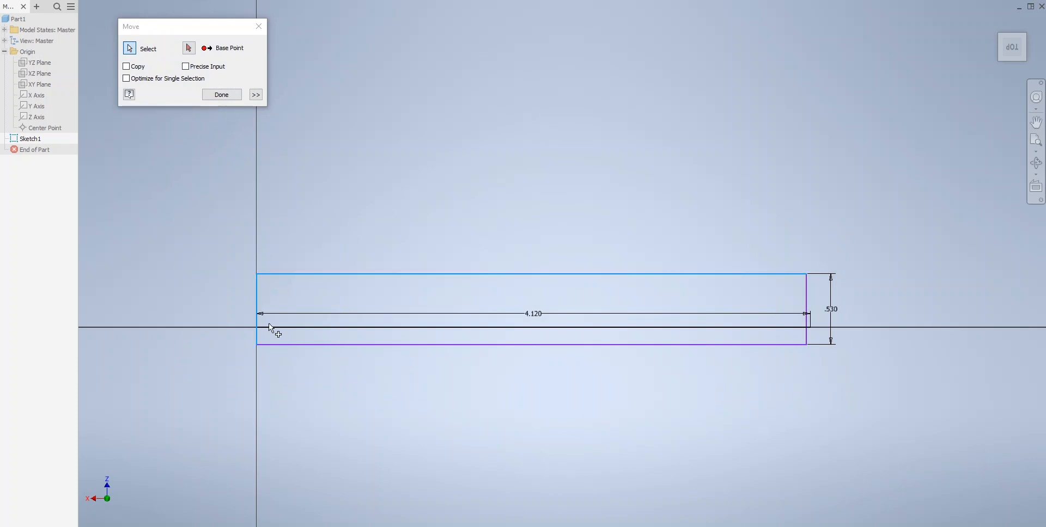
click(286, 345)
click(808, 297)
click(189, 49)
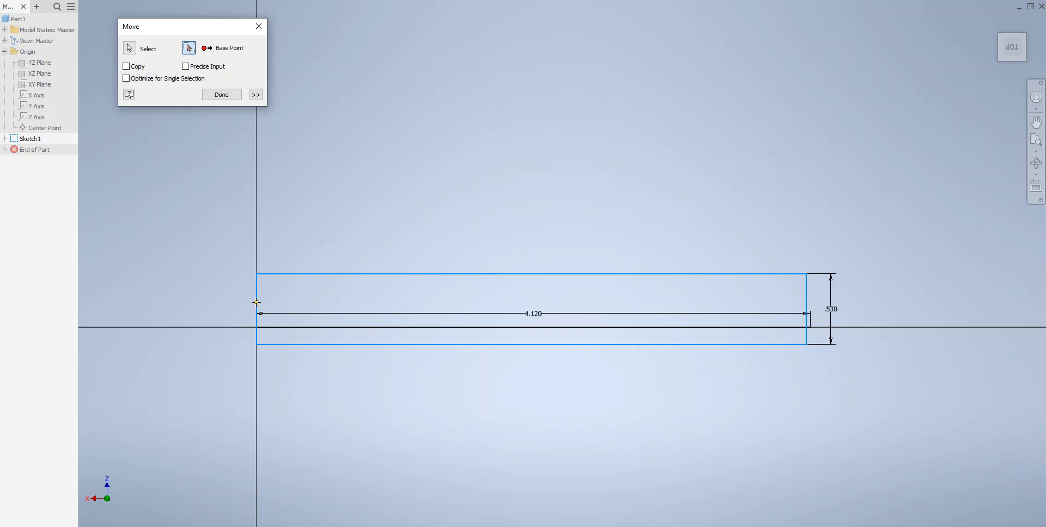
click(257, 272)
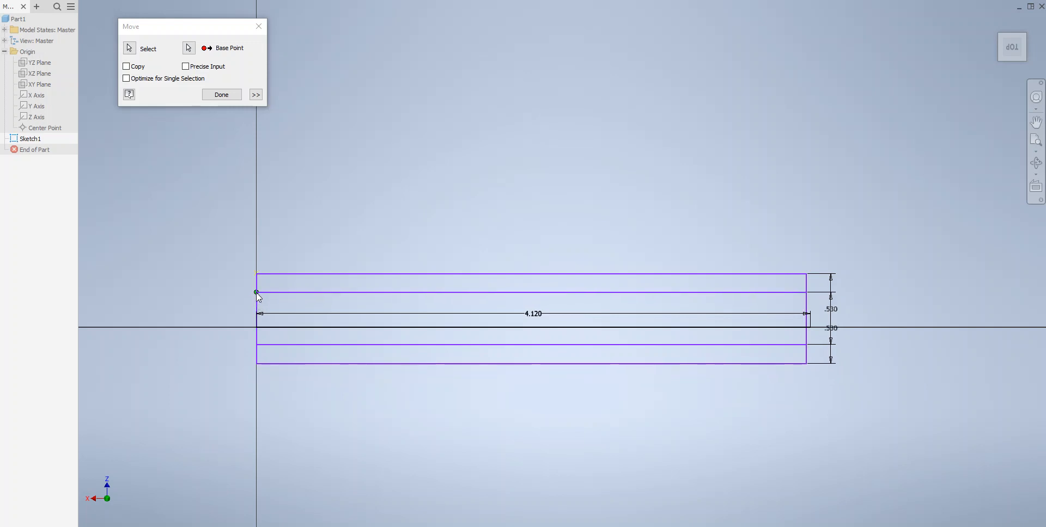
click(257, 292)
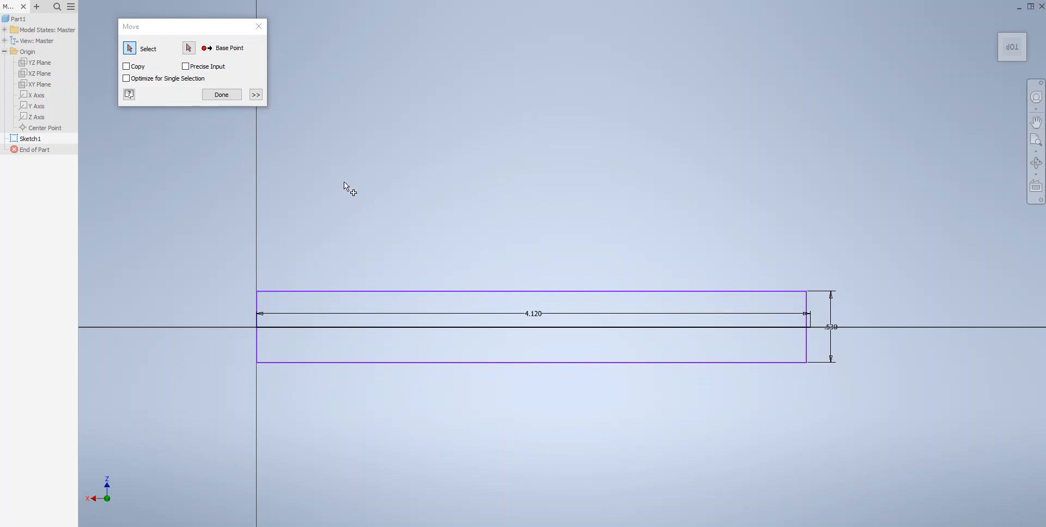
Finish the move and fillet both corners at the rectangle's far end from the vertical axis with a .25 in radius
click(222, 95)
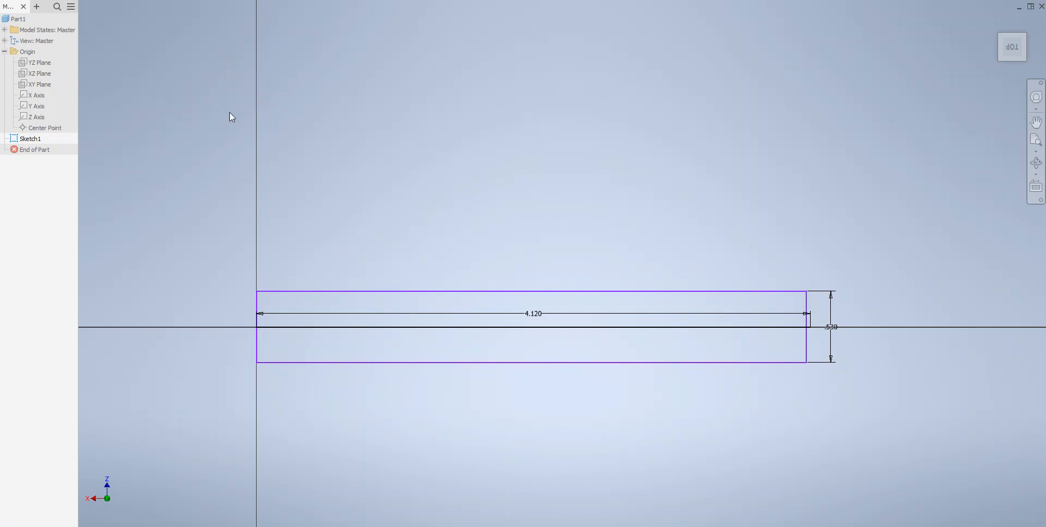
mouse_move(523, 155)
middle_down()
mouse_move(535, 157)
mouse_move(539, 119)
middle_up()
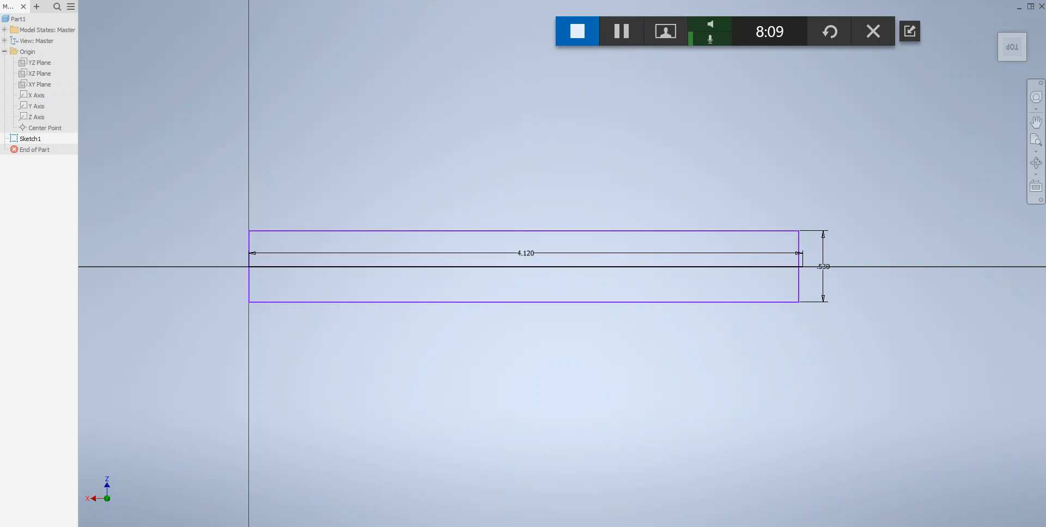
key(f)
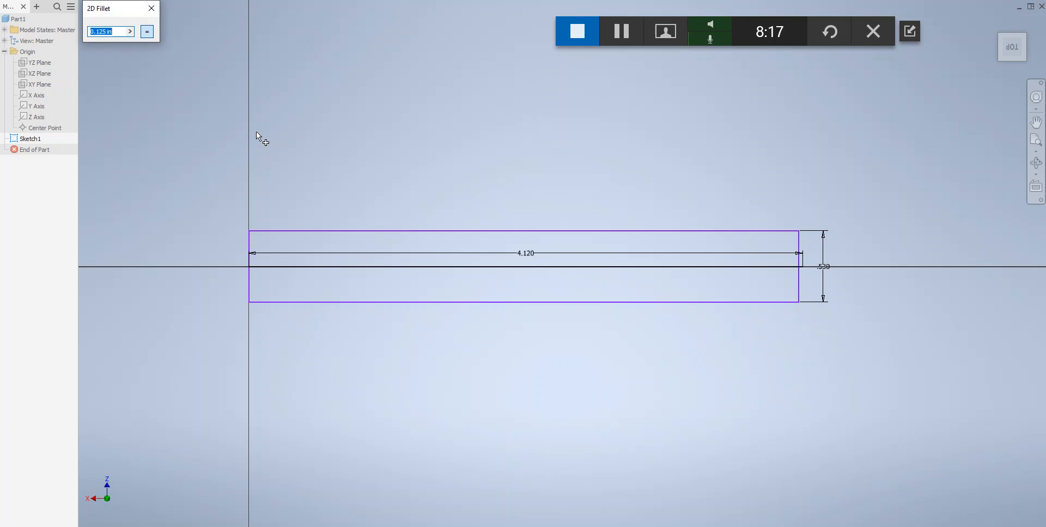
text(.25)
click(786, 231)
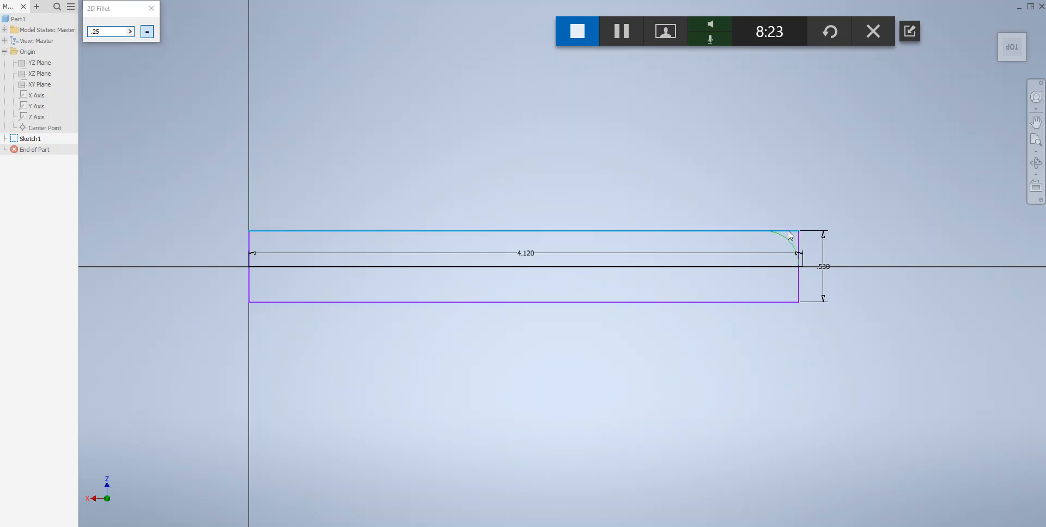
click(799, 244)
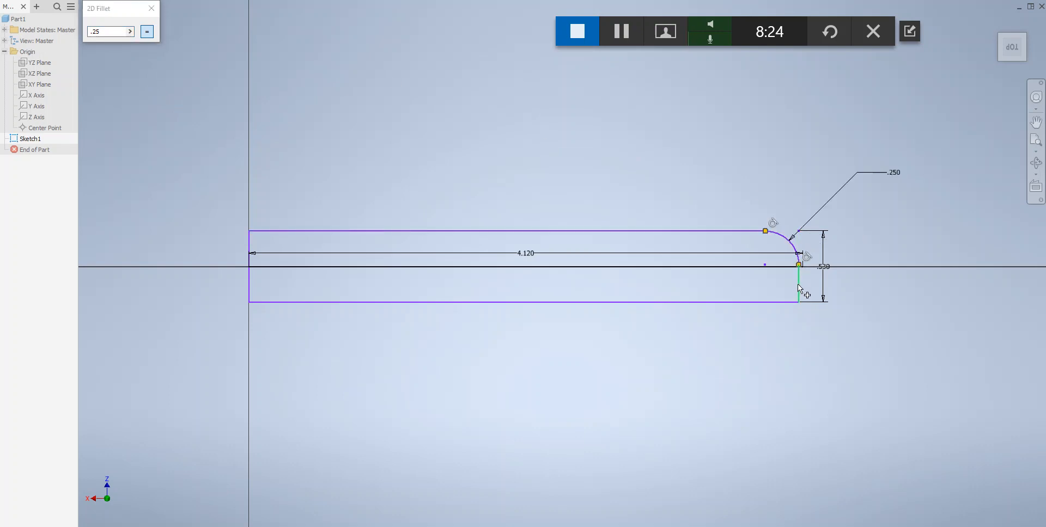
click(773, 302)
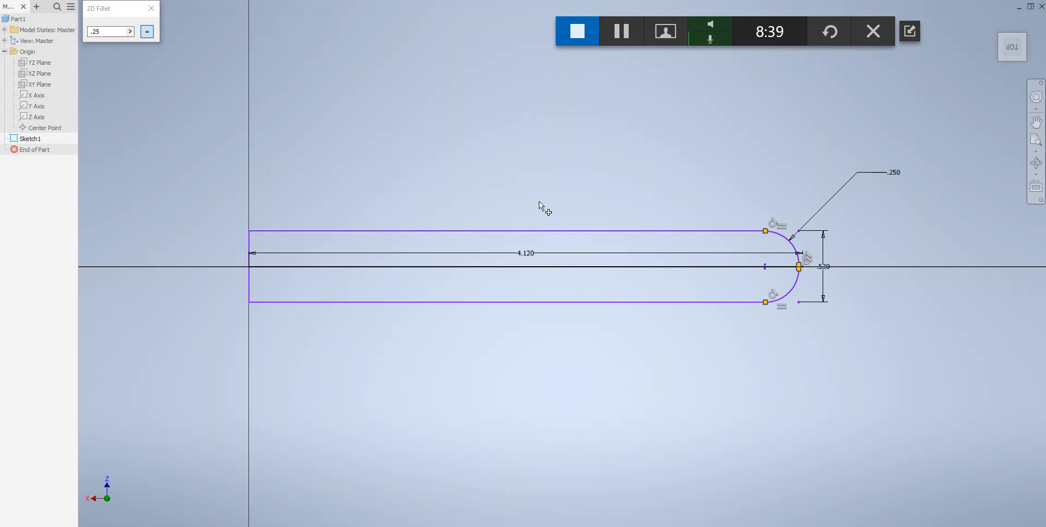
click(151, 9)
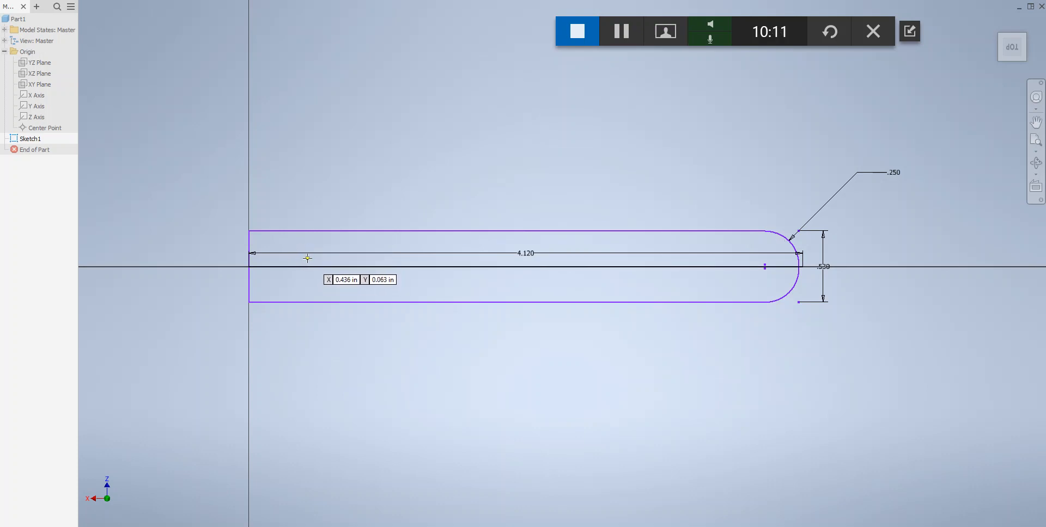
Draw a 1 in diameter circle inside the bar's square end, centred slightly above the 4.120 in line
click(313, 260)
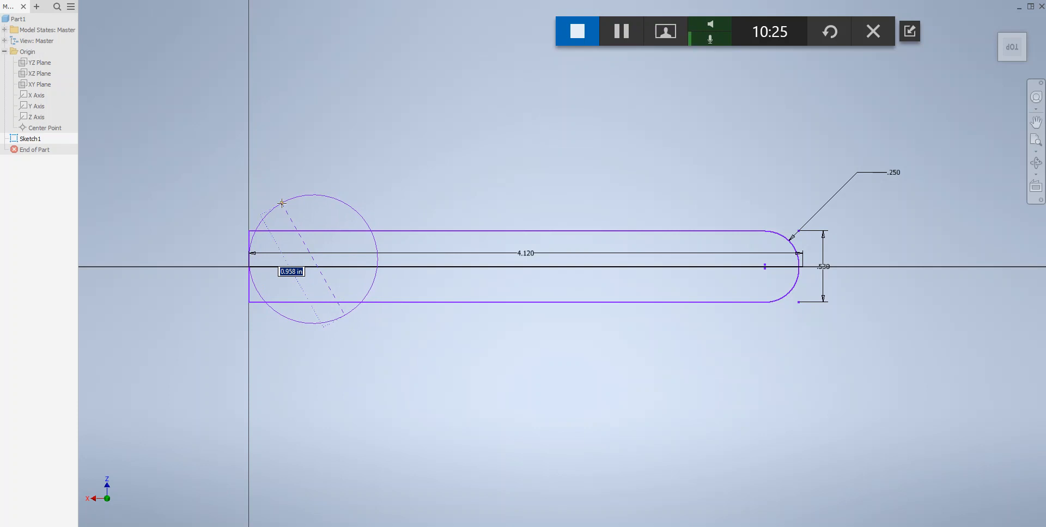
text(1)
key(Return)
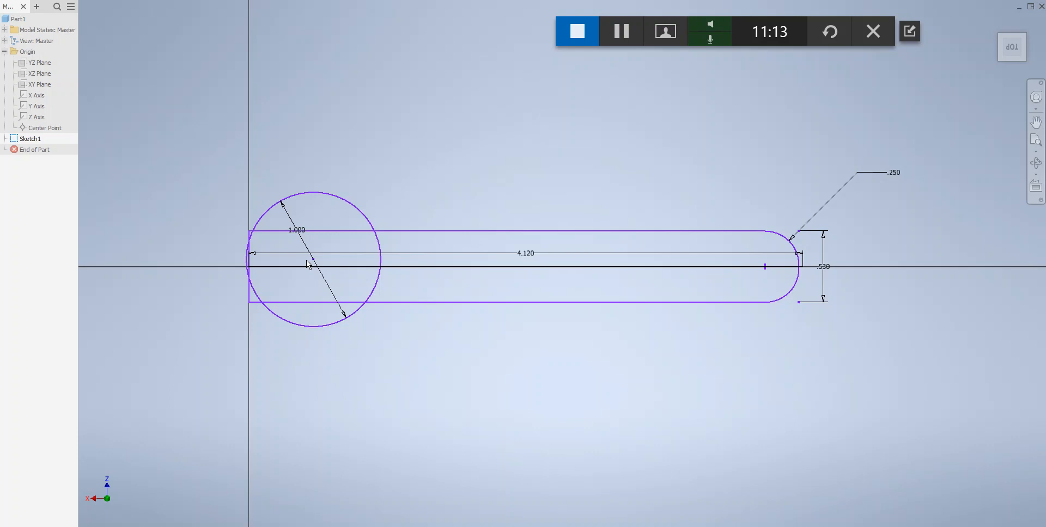
Dimension the circle's centre .15 in above the 4.120 in line
scroll(309, 267, up, 2)
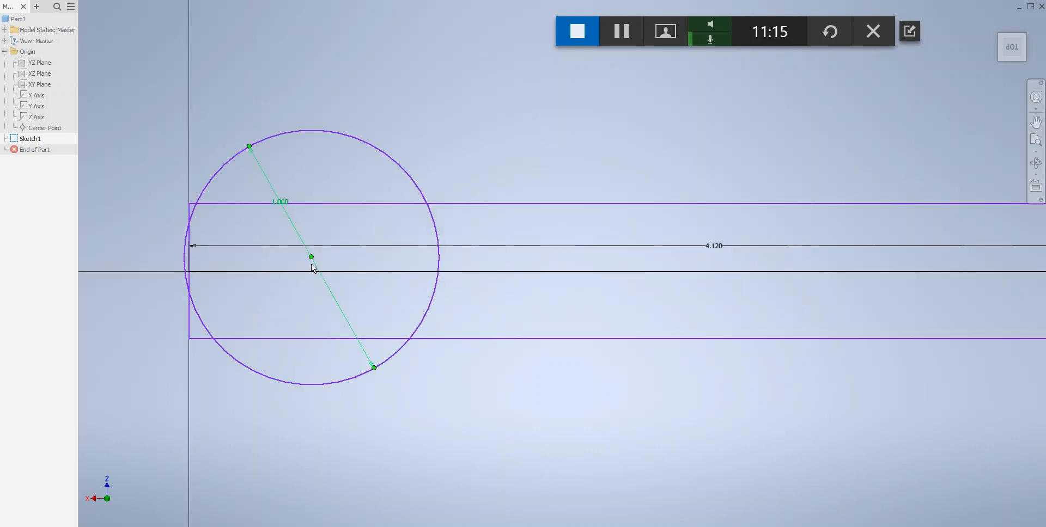
click(312, 257)
click(312, 271)
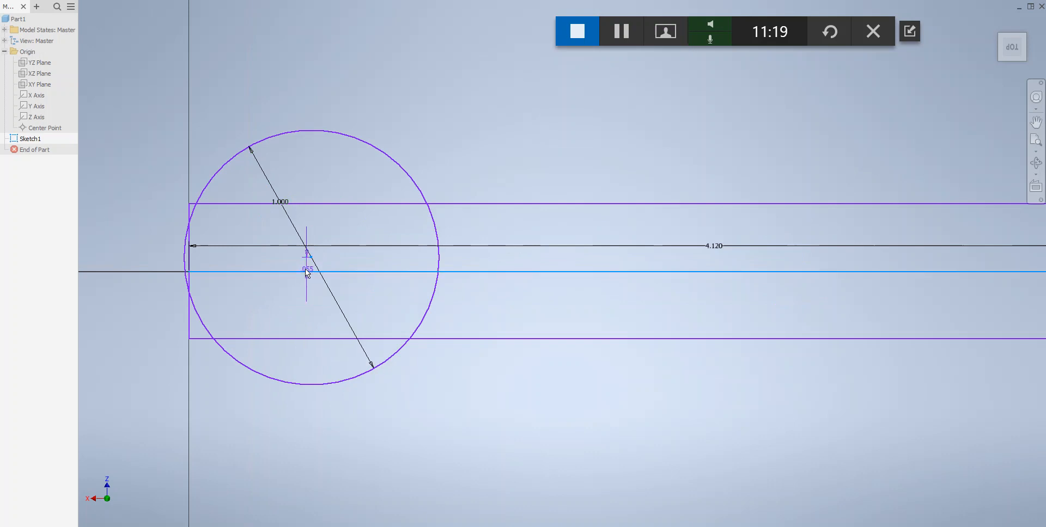
middle_drag(162, 265, 285, 251)
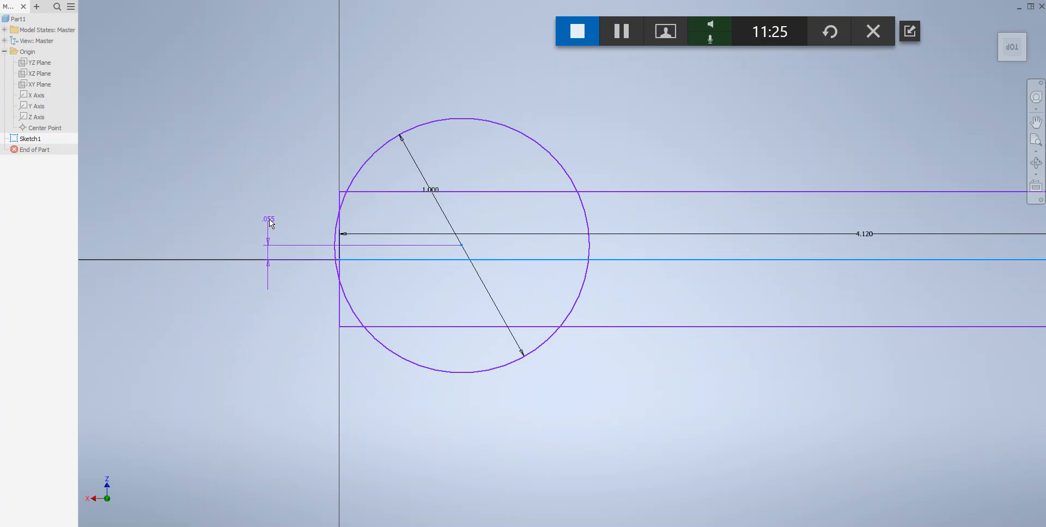
click(270, 223)
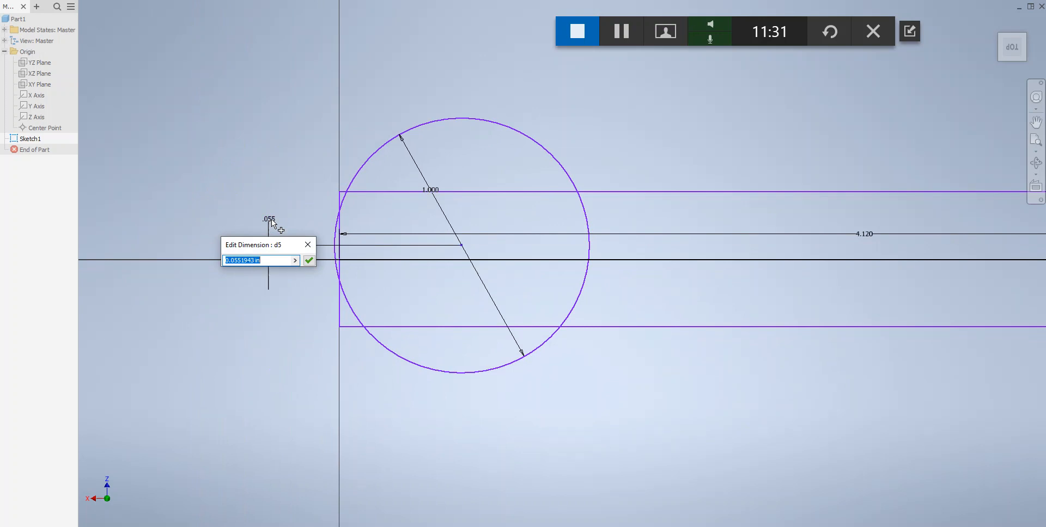
text(.15)
key(Return)
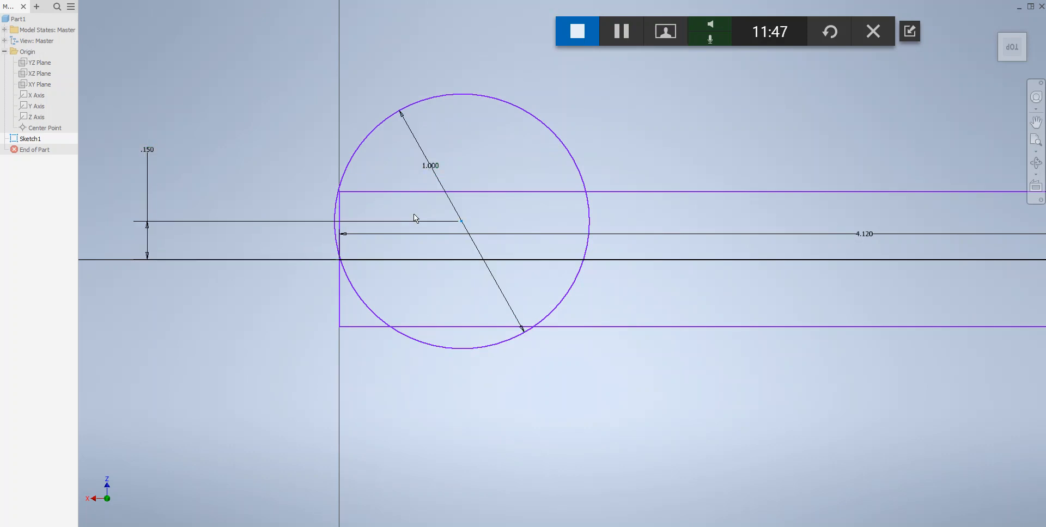
Dimension the circle's centre .5 in horizontally from the bar's square end edge
click(341, 211)
click(462, 221)
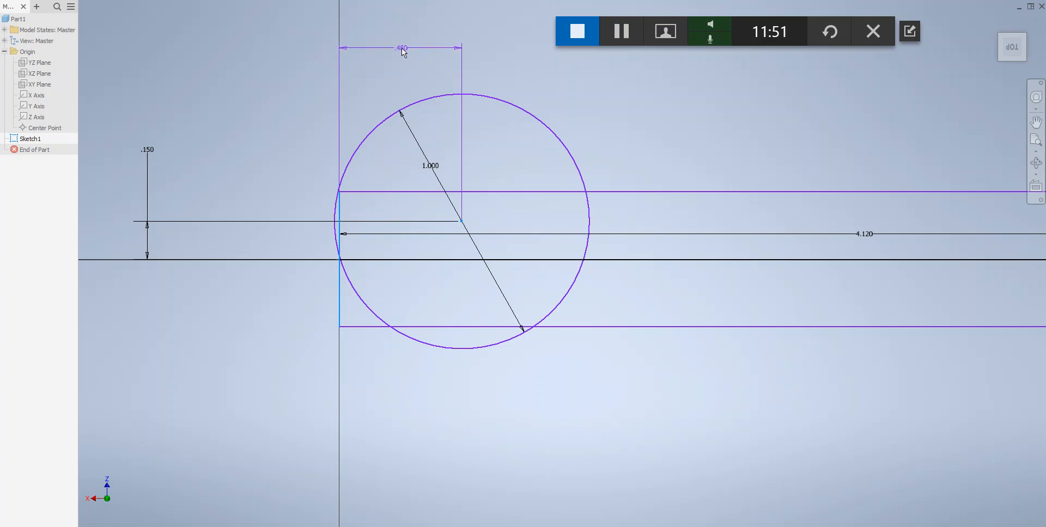
click(398, 48)
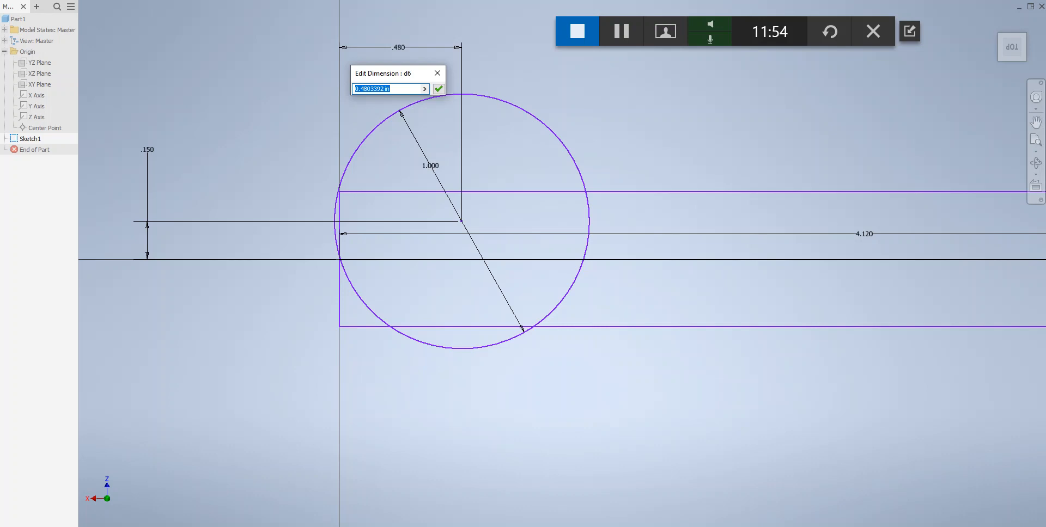
text(.5)
key(Return)
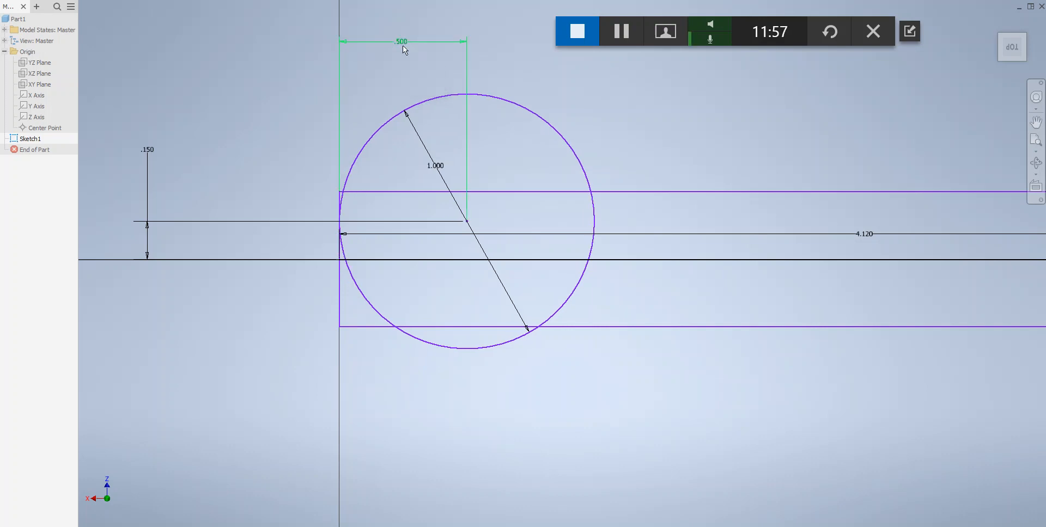
Place a text frame inside the bar near its rounded end, with centre and middle justification
scroll(342, 125, up, 3)
scroll(354, 122, down, 5)
mouse_move(322, 131)
middle_down()
mouse_move(283, 178)
mouse_move(302, 182)
middle_up()
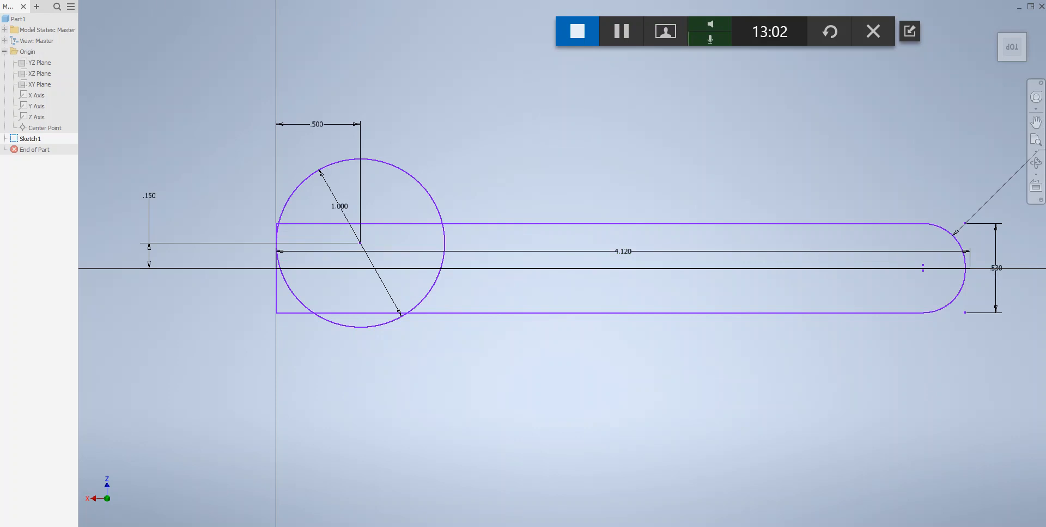
click(703, 242)
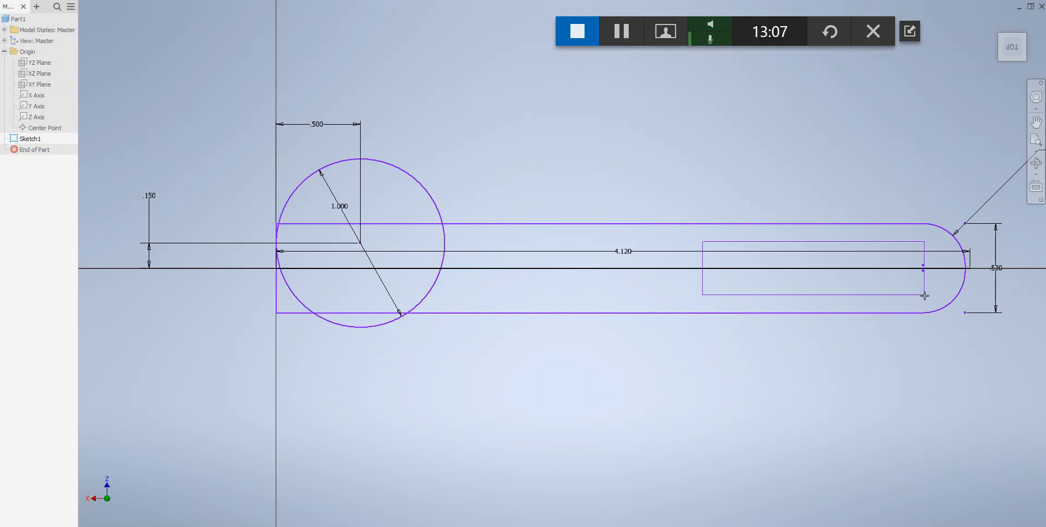
key(Escape)
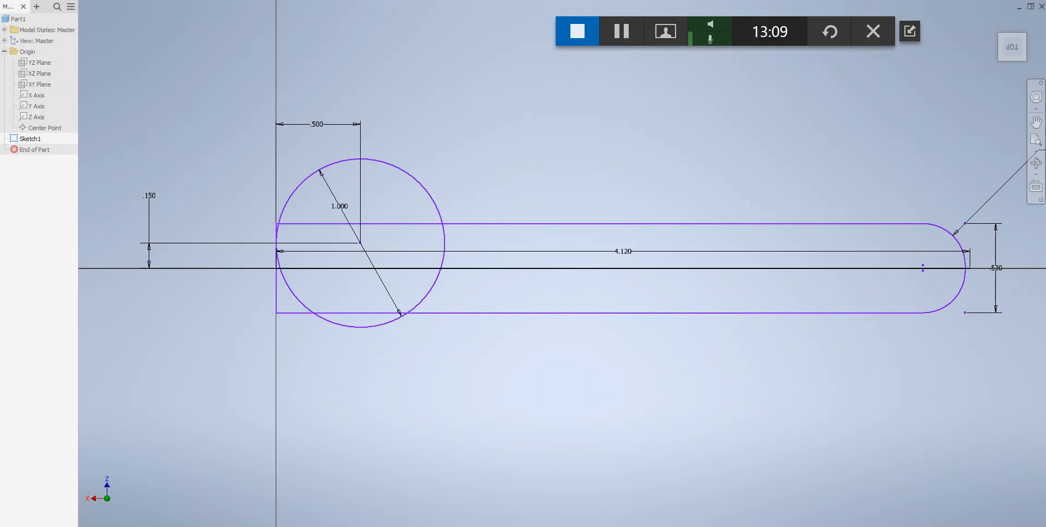
drag(0, 106, 262, 36)
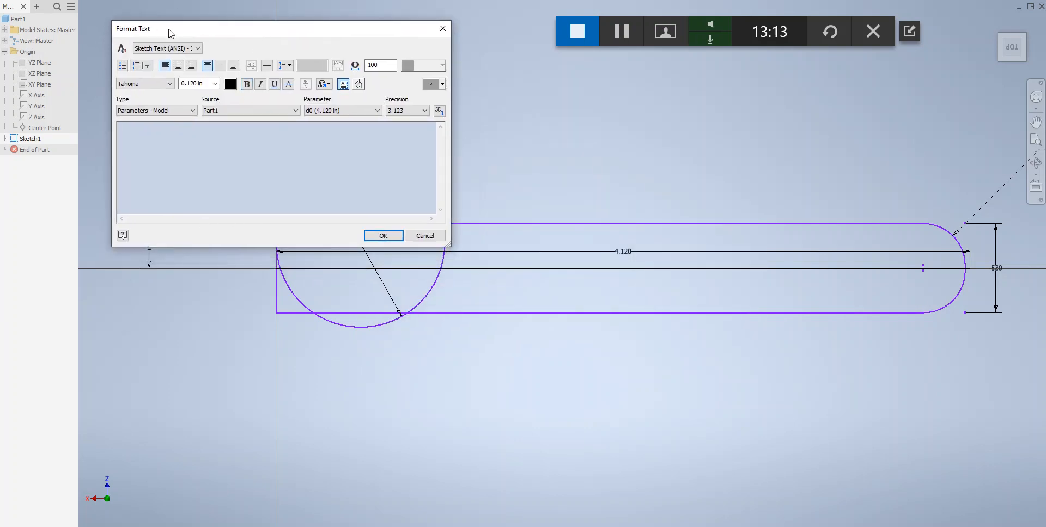
click(178, 66)
click(219, 66)
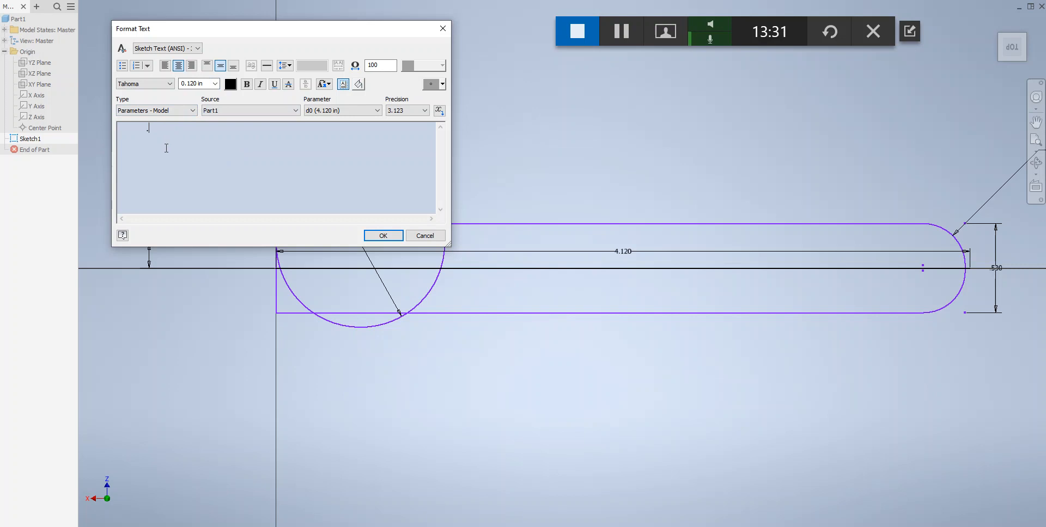
key(BackSpace)
key(BackSpace)
Format the new sketch text as bold Arial Black with a height of .4 in
click(208, 85)
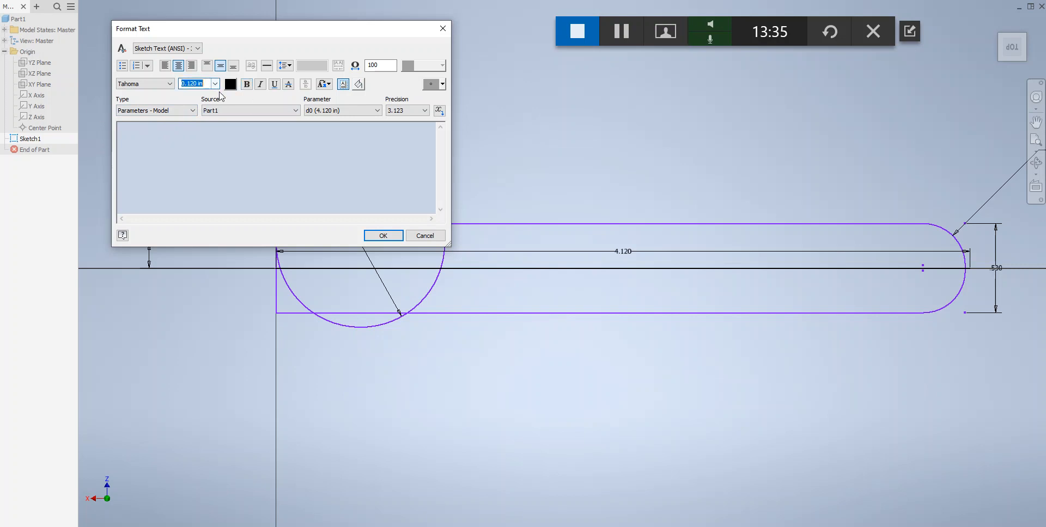
text(.4)
click(247, 84)
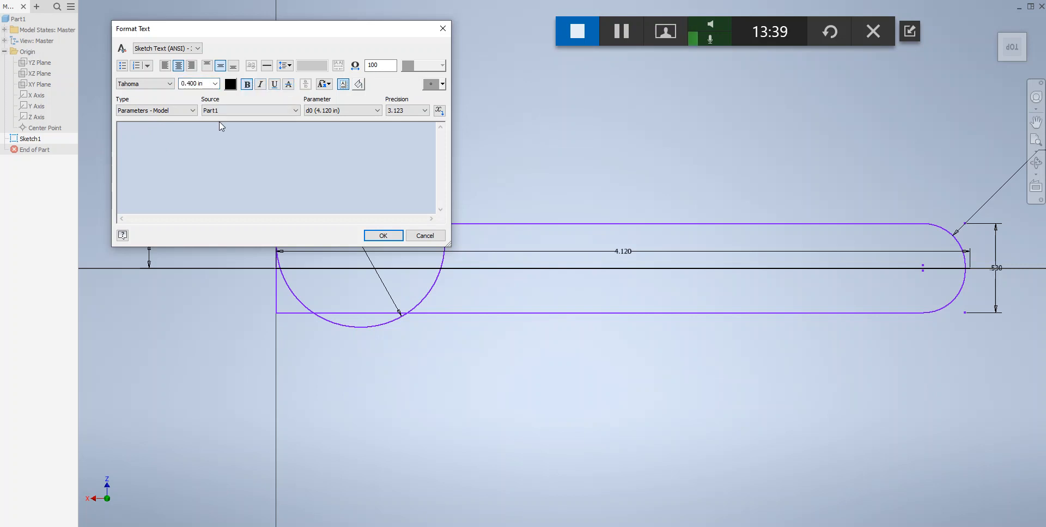
click(170, 84)
drag(214, 503, 185, 177)
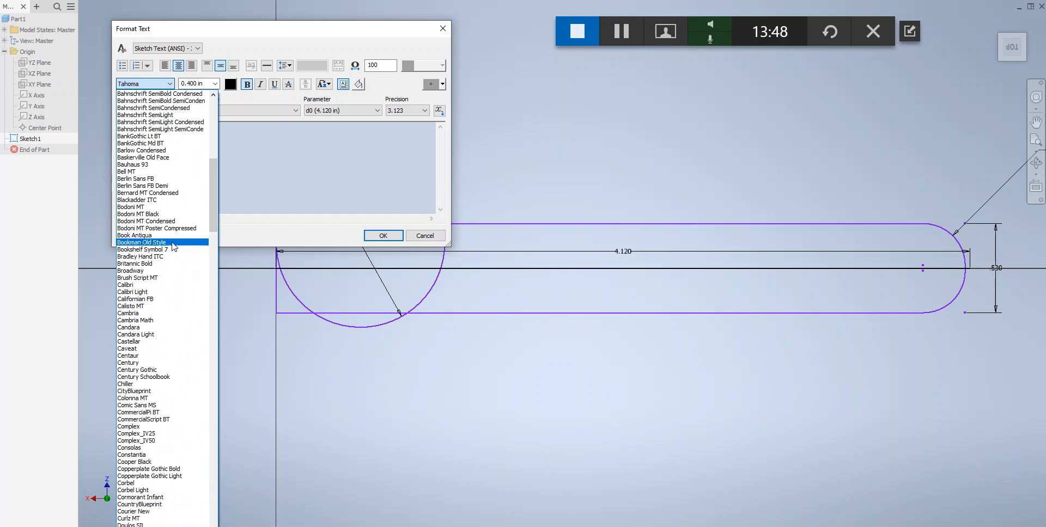
scroll(148, 203, up, 5)
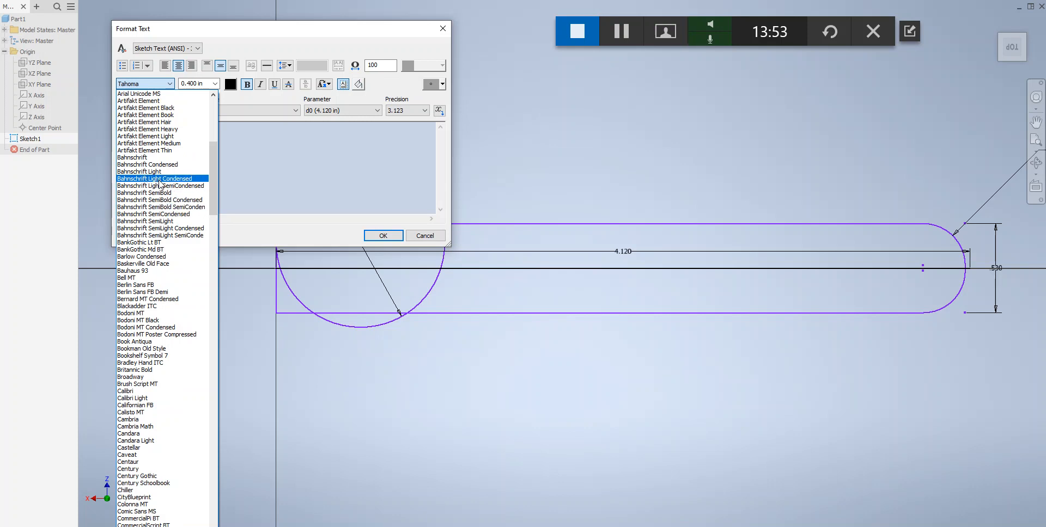
scroll(161, 170, up, 3)
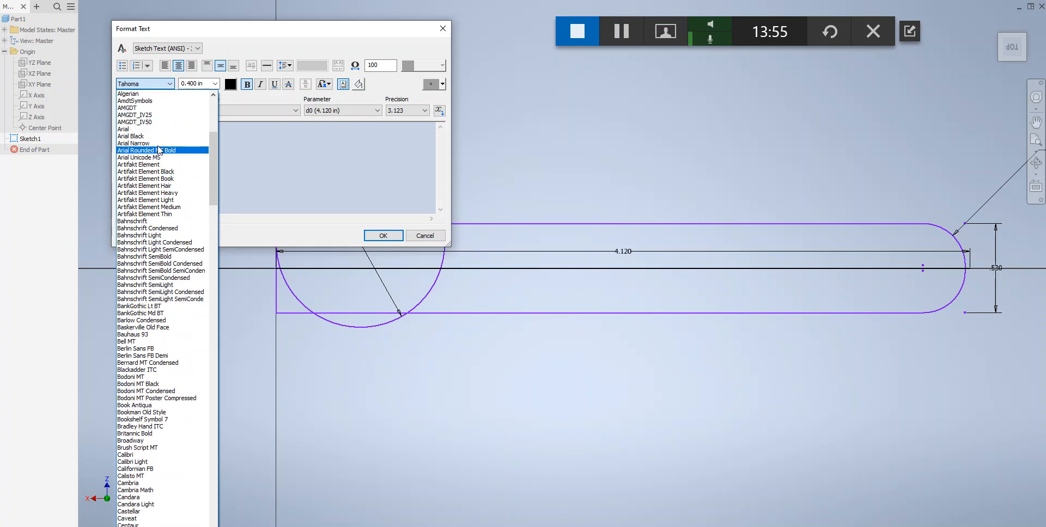
click(140, 137)
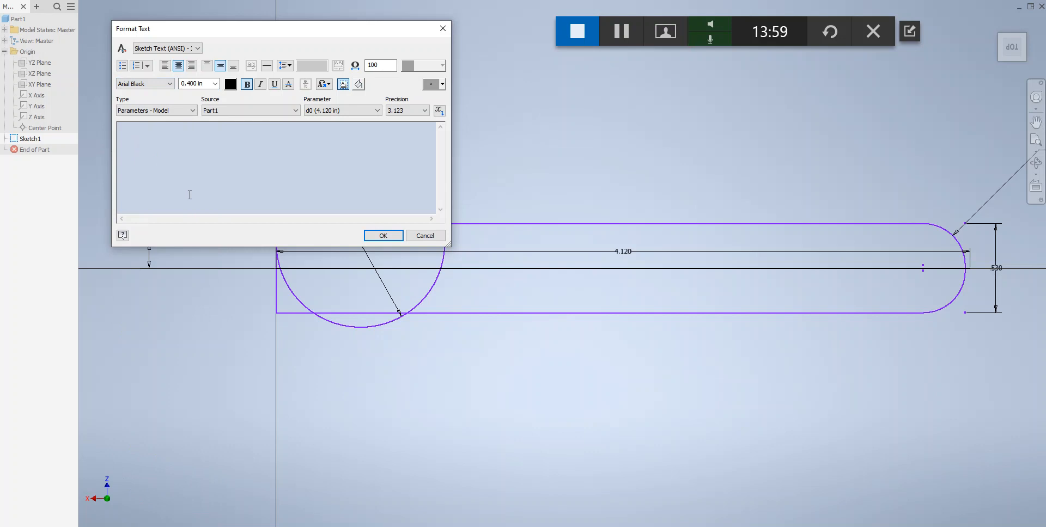
Enter FAIRFAX INDUSTRIES as the sketch text and accept it
text(FAI)
key(Return)
text(RF)
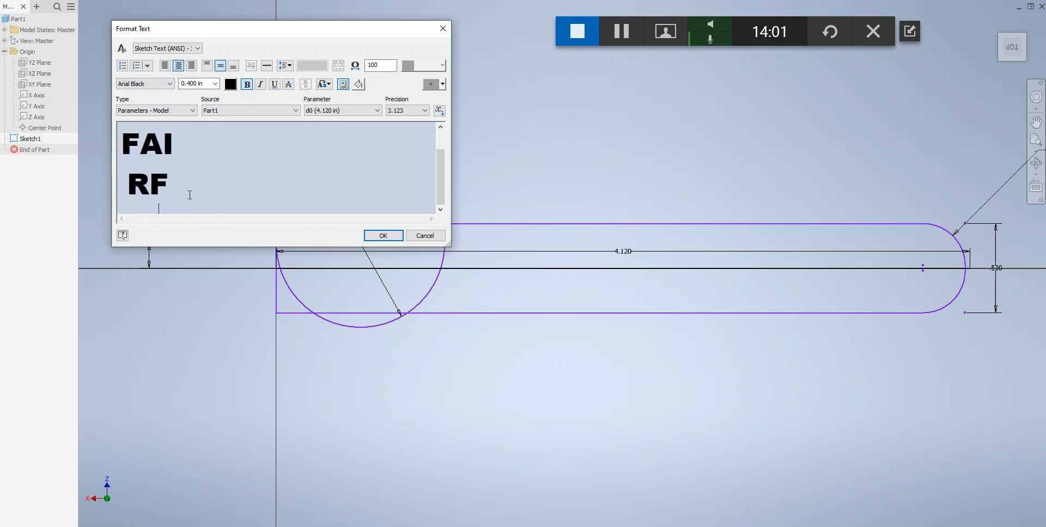
key(Return)
text(AX IN)
text(D)
key(Return)
text(US)
key(Return)
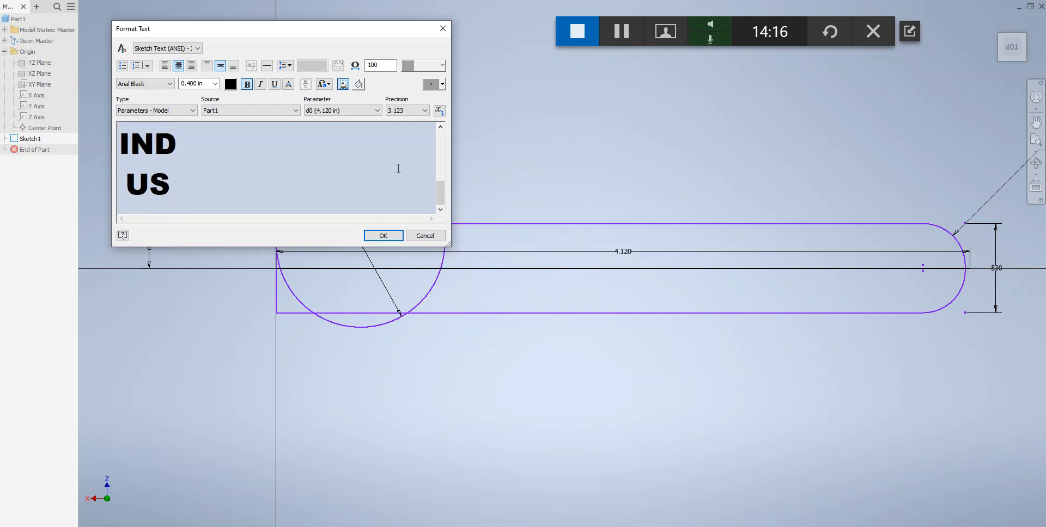
click(384, 235)
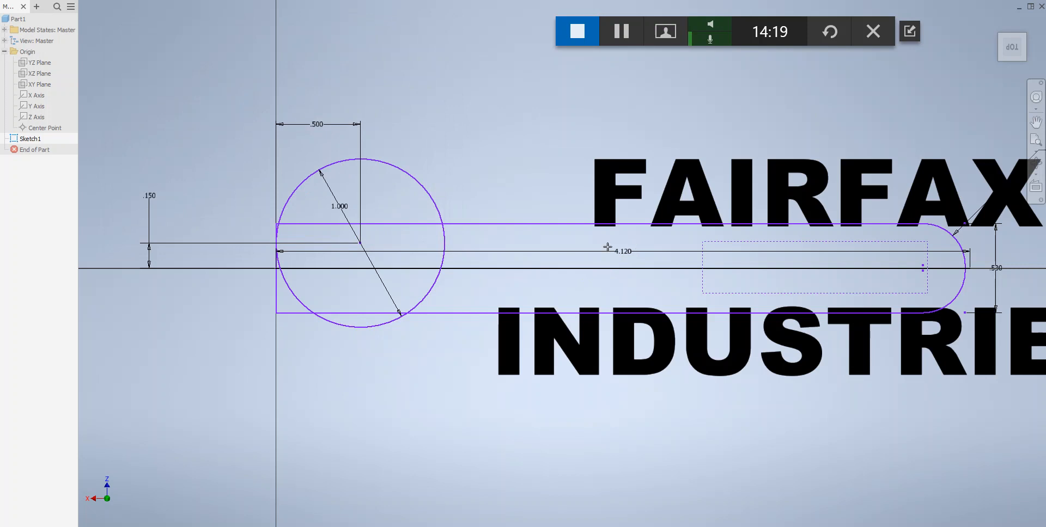
click(608, 195)
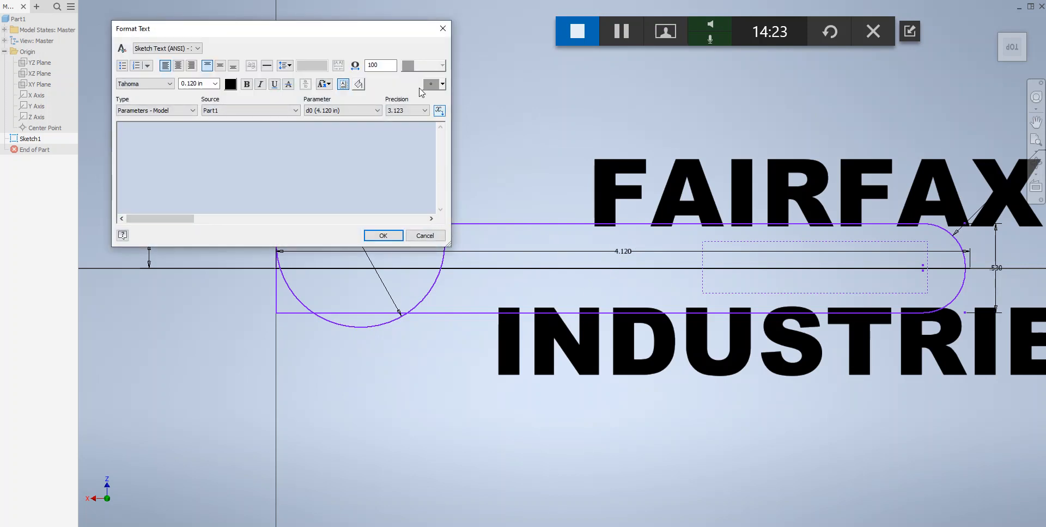
click(443, 28)
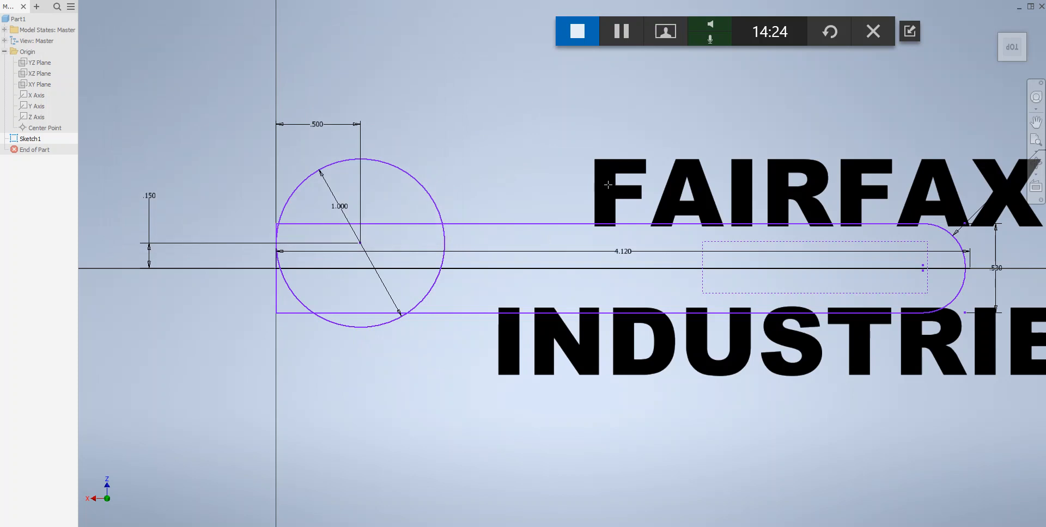
click(607, 184)
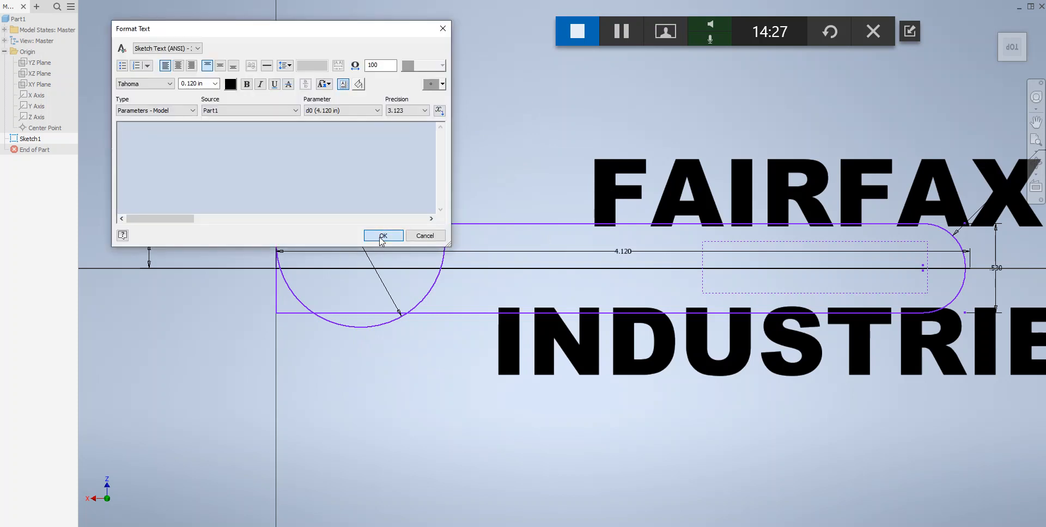
click(381, 236)
click(552, 394)
click(357, 203)
click(443, 28)
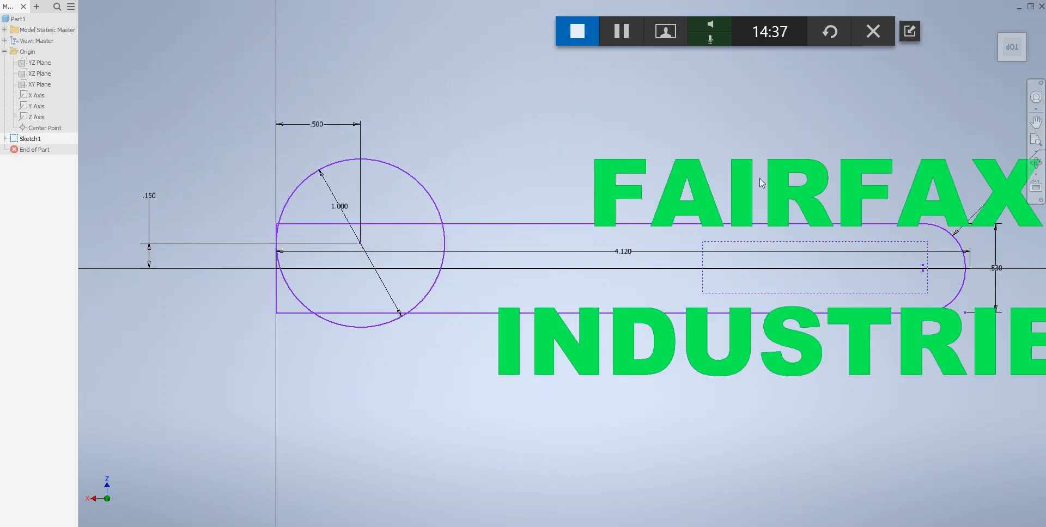
Delete the oversized FAIRFAX INDUSTRIES text and place a wider text frame inside the bar, ending near its rounded end
click(610, 172)
key(Delete)
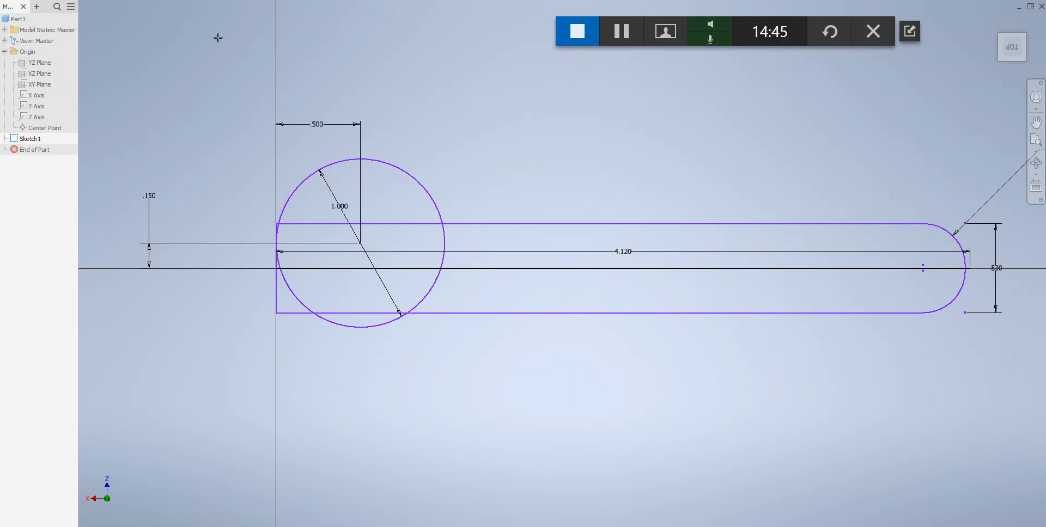
click(517, 238)
click(932, 294)
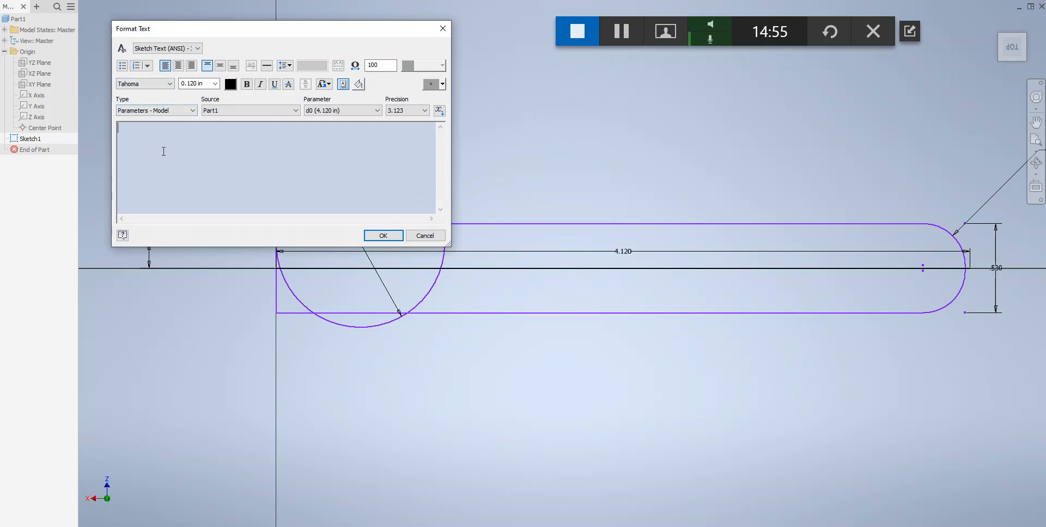
Enter FAIRFAX LIONS as the new sketch text
text(FAIRFAX INDUSTRIES)
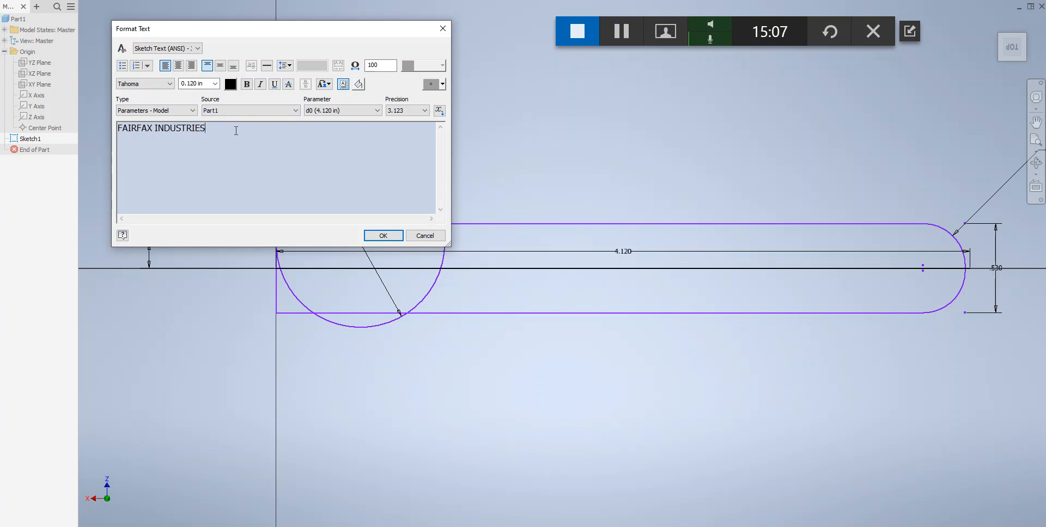
key(BackSpace)
key(BackSpace)
key(BackSpace)
key(BackSpace)
key(BackSpace)
text(LIO)
Try to change the font of the FAIRFAX LIONS text to Arial Black
click(171, 84)
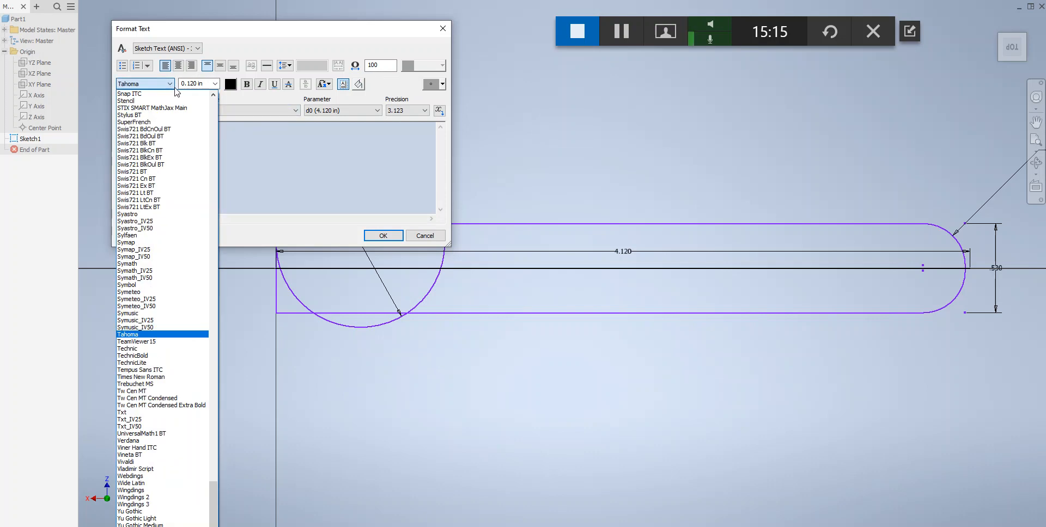
scroll(153, 139, up, 6)
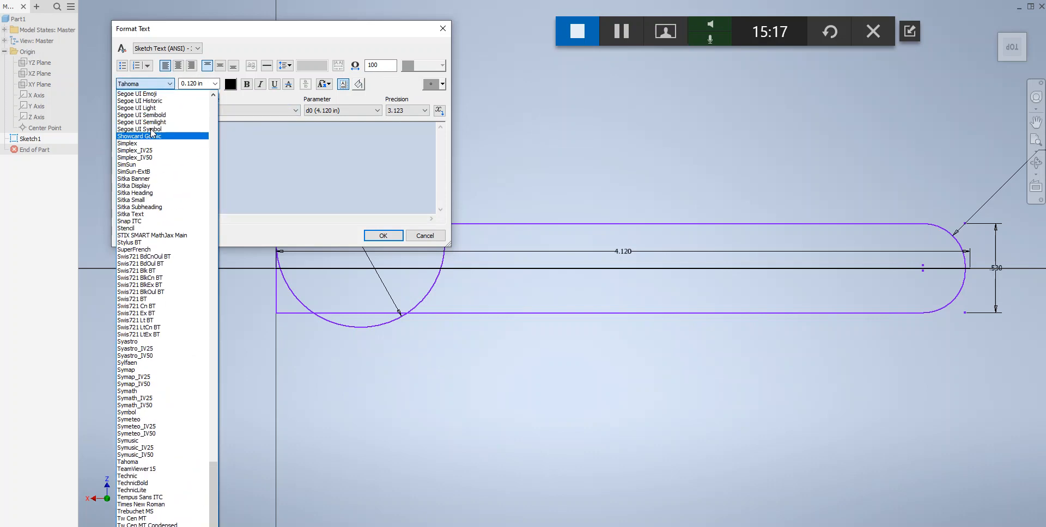
scroll(153, 136, up, 7)
drag(214, 447, 192, 173)
scroll(146, 186, up, 14)
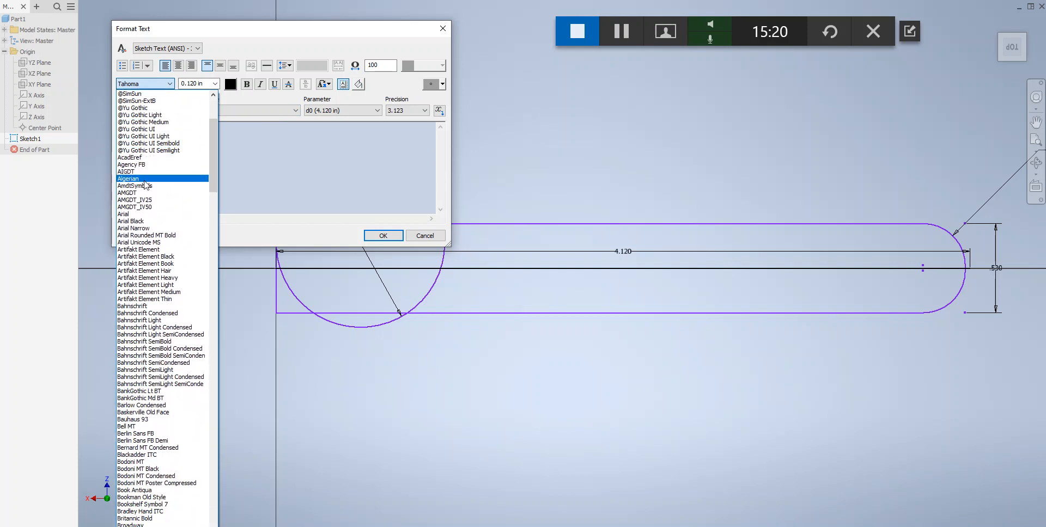
click(140, 224)
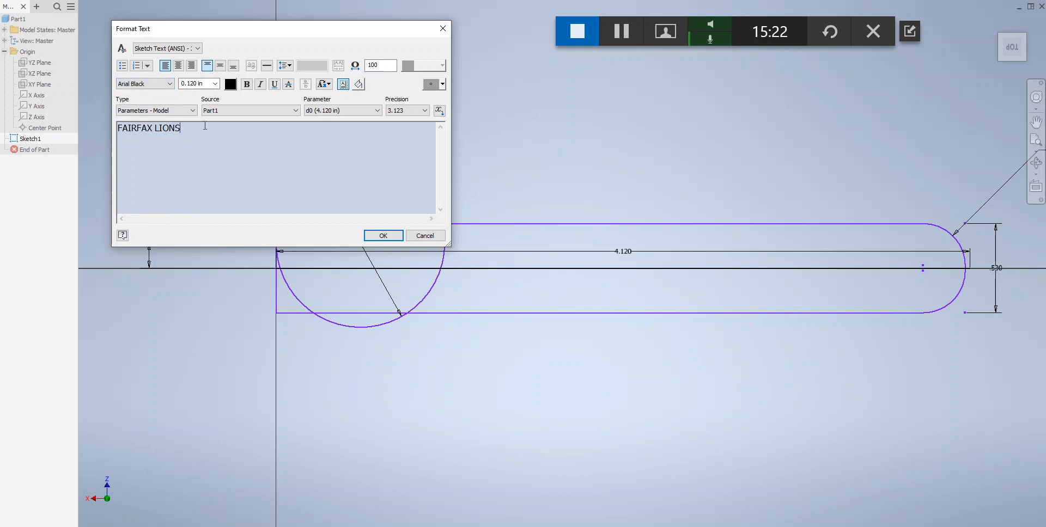
click(231, 83)
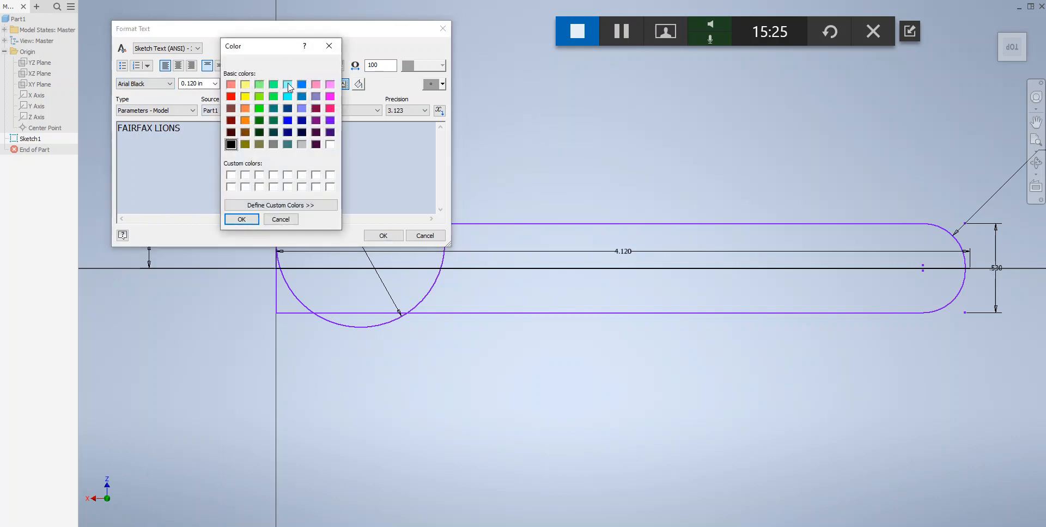
click(329, 46)
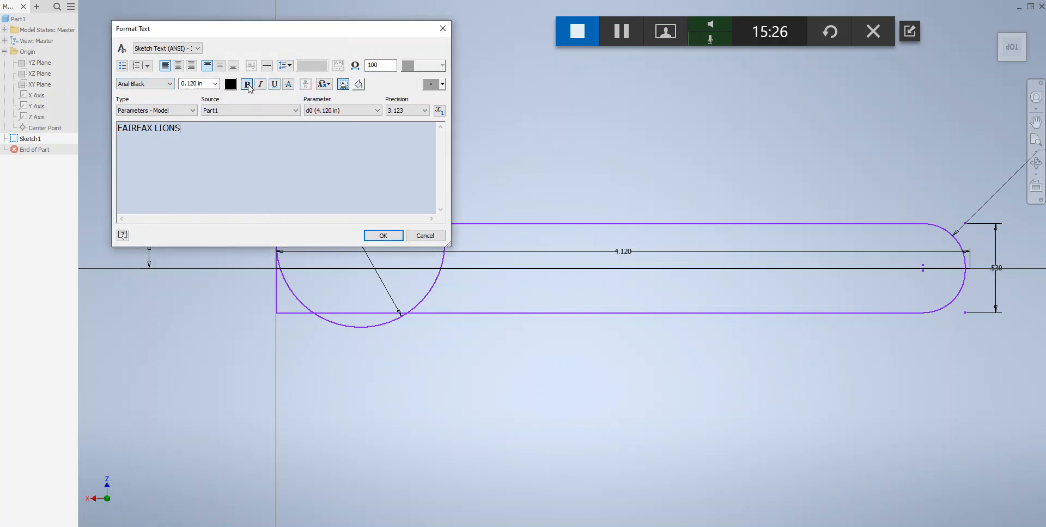
Make the whole FAIRFAX LIONS text bold and set its height to .25 in
key(ctrl+shift+Left)
key(ctrl+shift+Left)
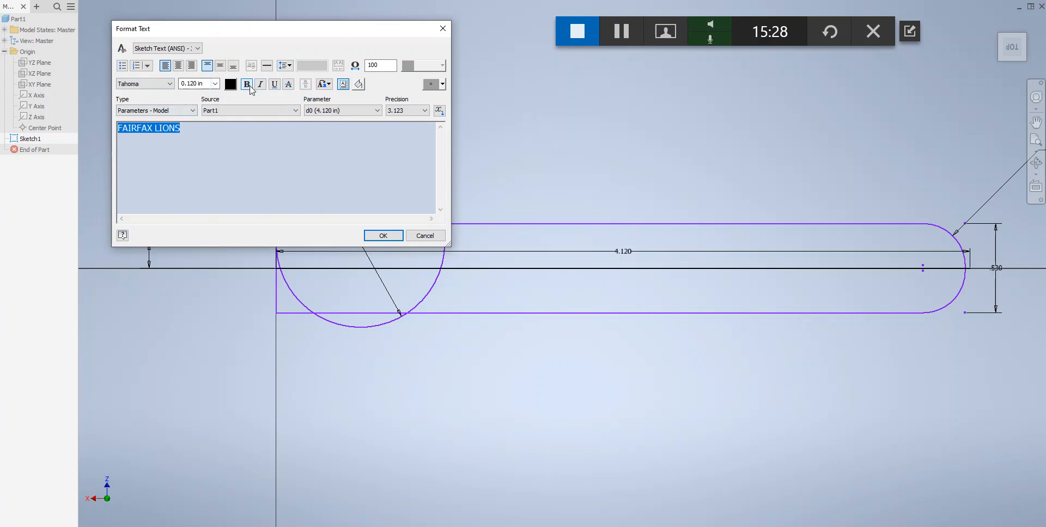
click(247, 84)
click(207, 84)
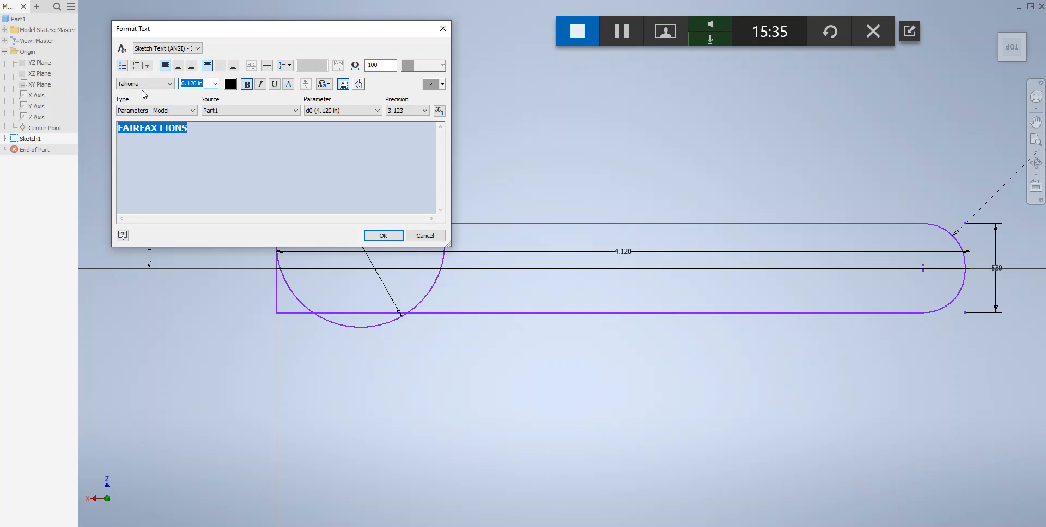
text(.25)
Apply centre and middle justification to the FAIRFAX LIONS text, keep it bold, and accept it
click(179, 65)
click(222, 65)
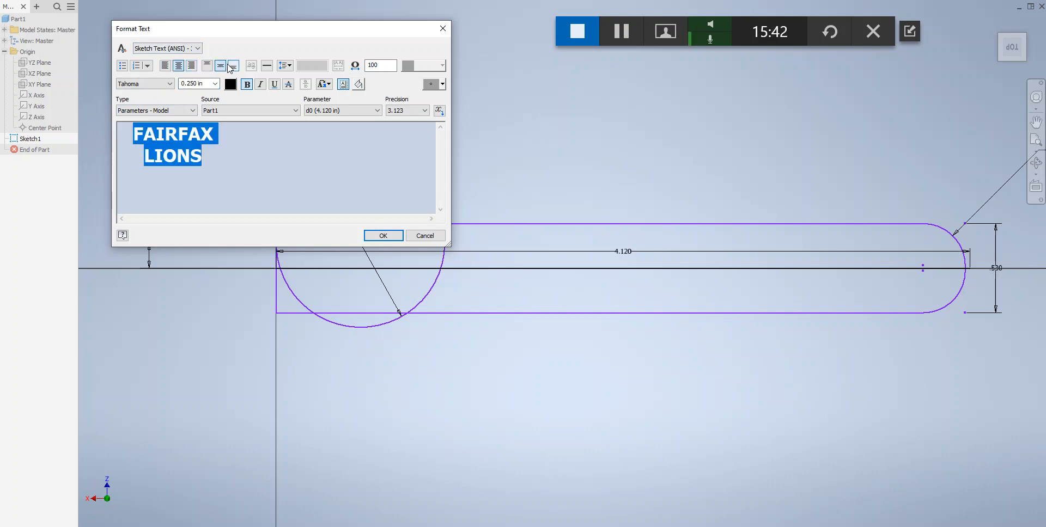
click(248, 84)
click(248, 84)
click(248, 84)
click(247, 84)
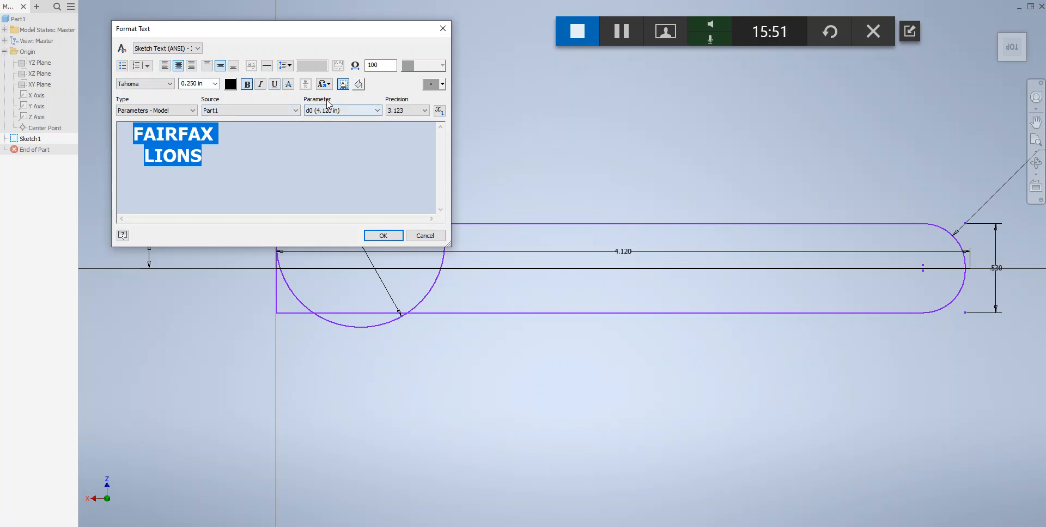
click(384, 235)
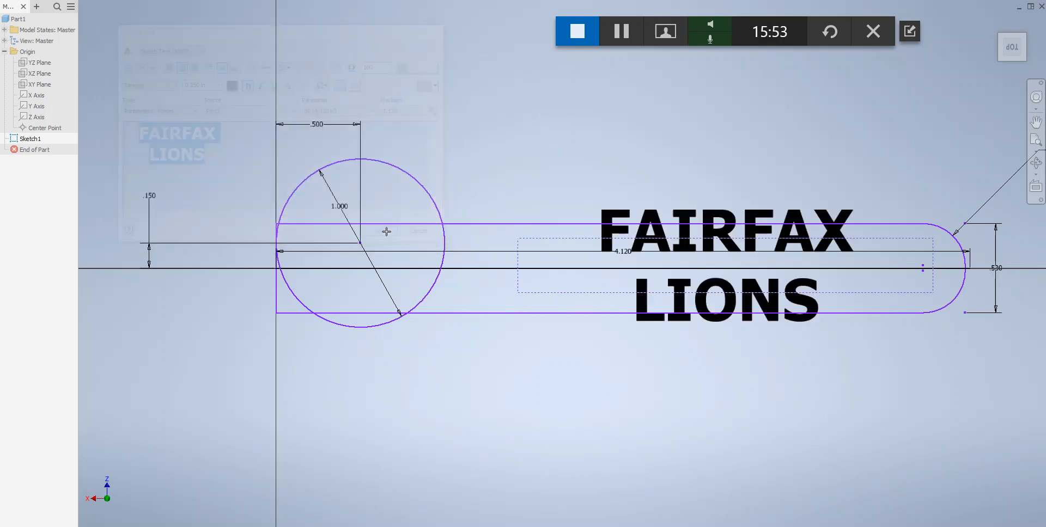
double_click(509, 254)
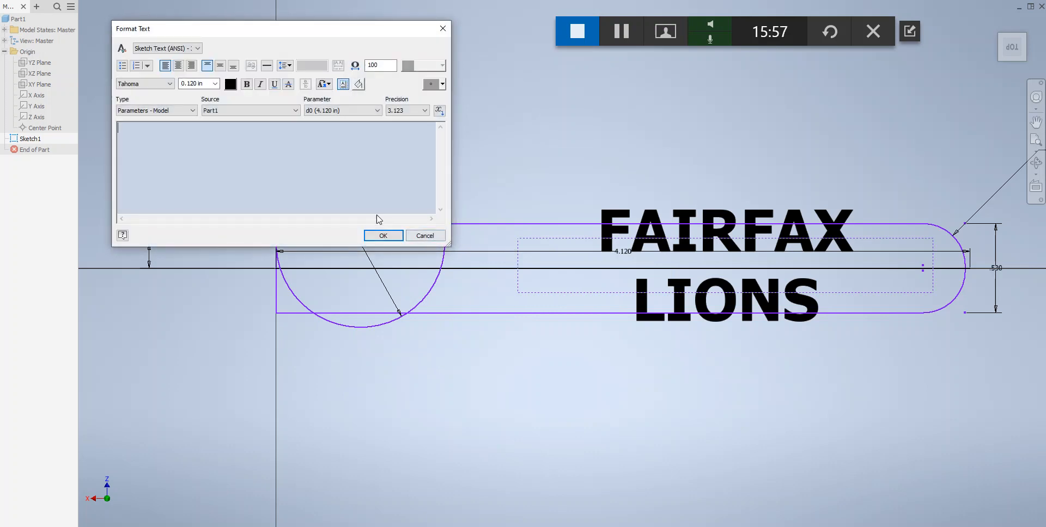
click(423, 236)
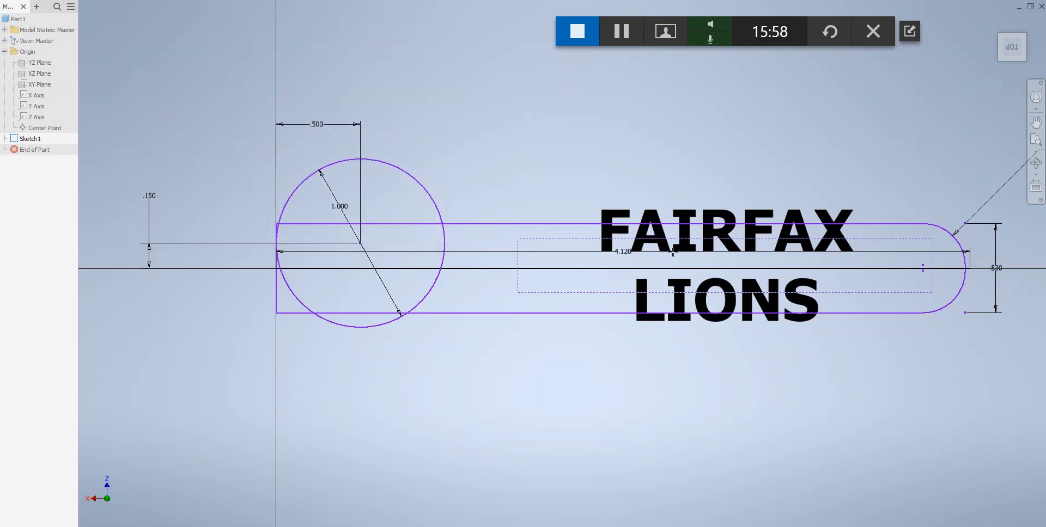
click(641, 153)
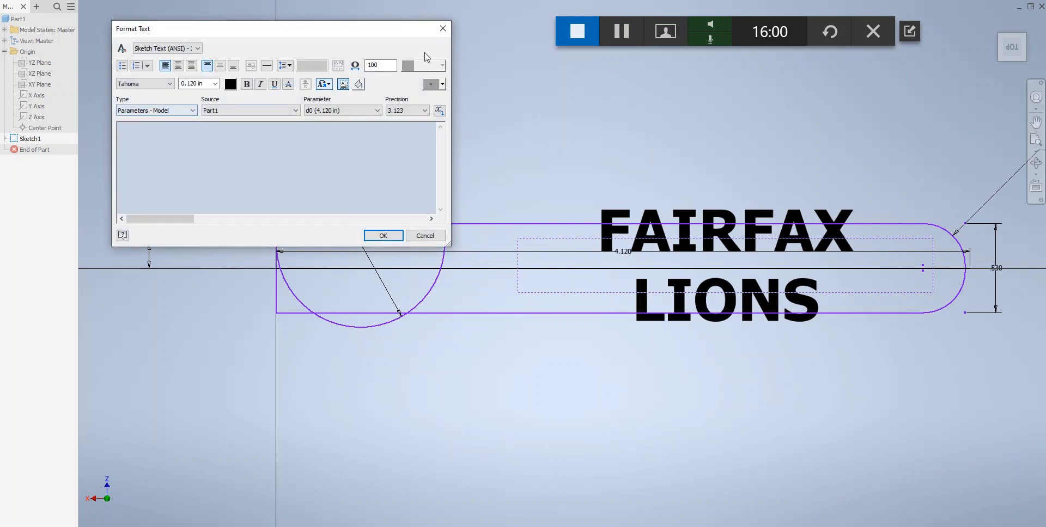
key(Escape)
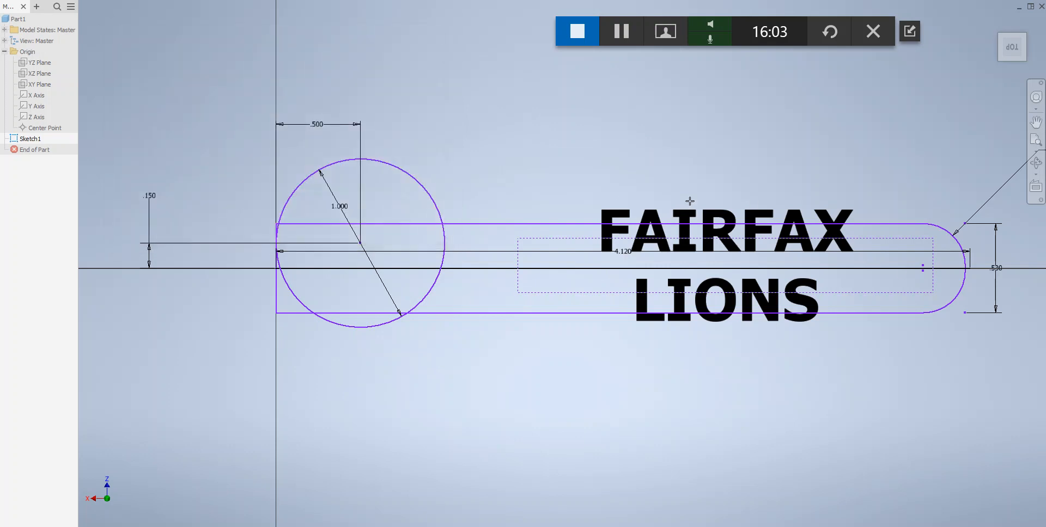
click(704, 179)
key(Escape)
Set the FAIRFAX LIONS text height to .2 in and shift the text slightly toward the bar's rounded end
double_click(713, 218)
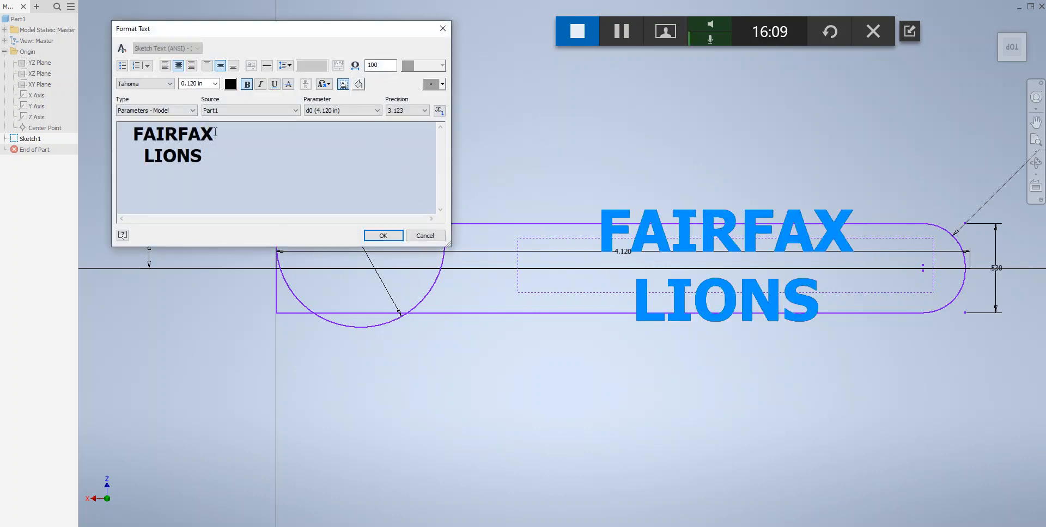
drag(209, 162, 131, 133)
click(200, 83)
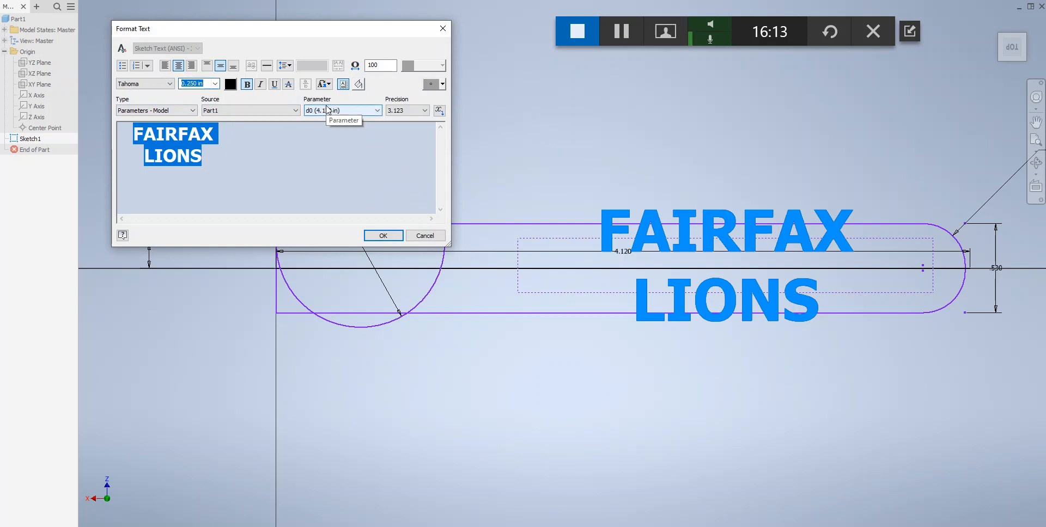
text(.2)
key(Return)
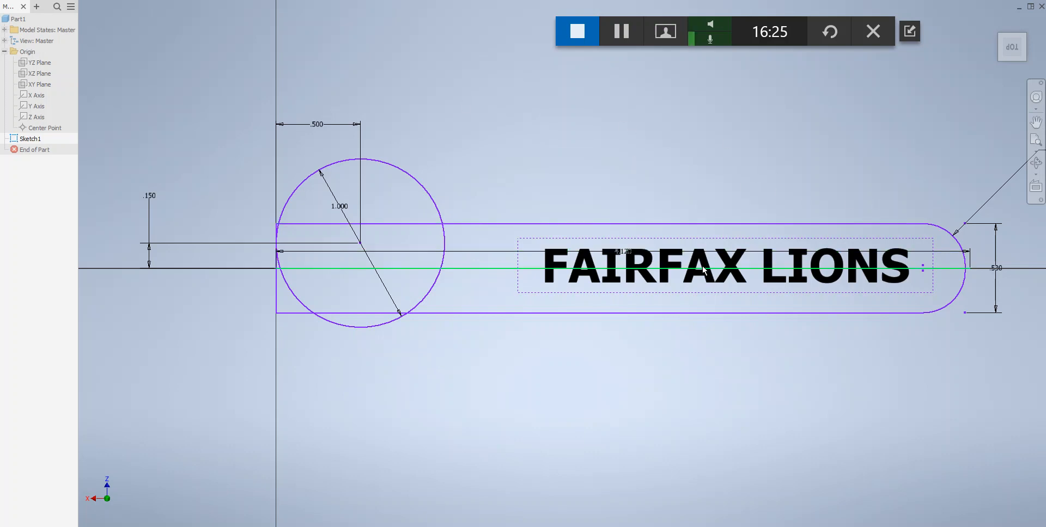
drag(704, 258, 733, 256)
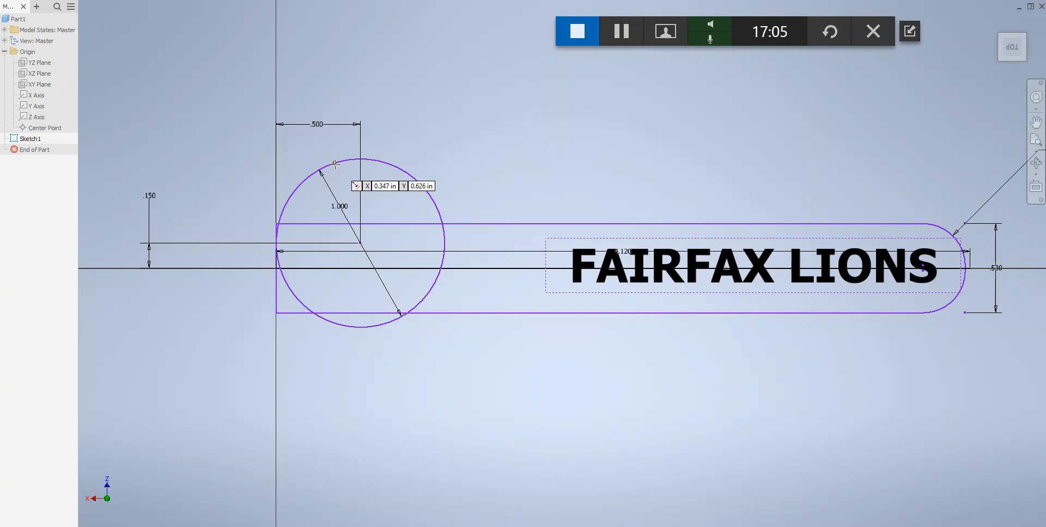
Sketch a line about .64 in long from the circle's upper rim, sloping outward past the bar's square end at 180-17 degrees
click(320, 171)
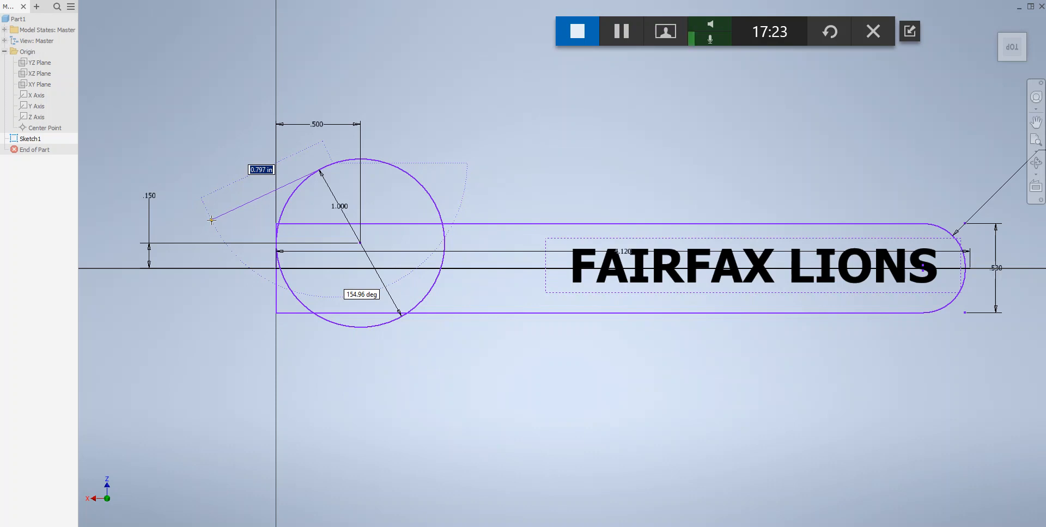
key(Tab)
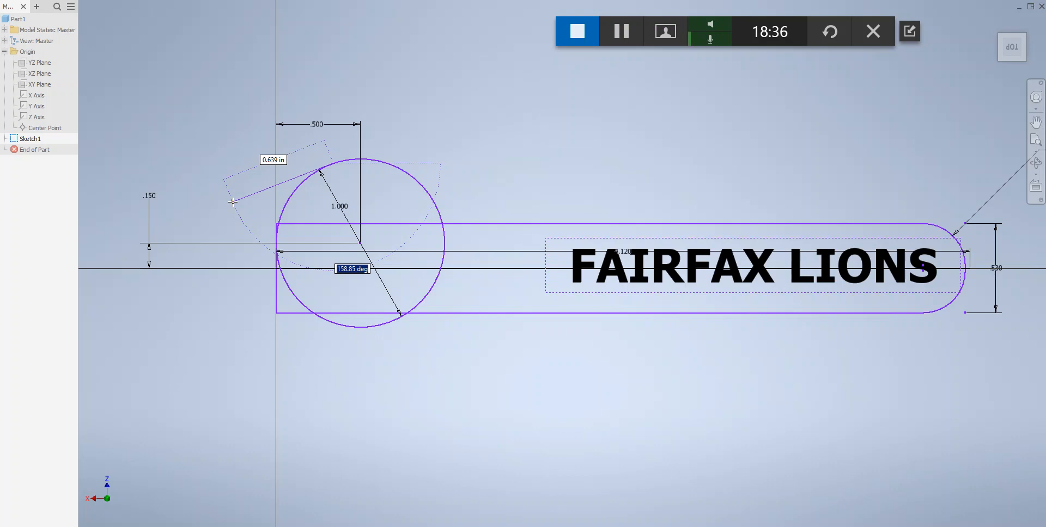
text(180-17)
key(Tab)
click(233, 202)
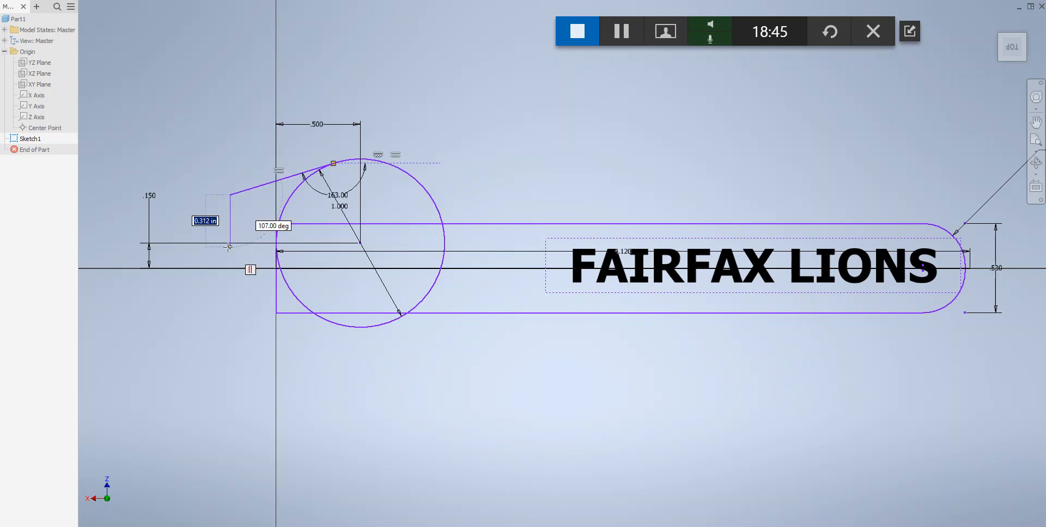
key(Escape)
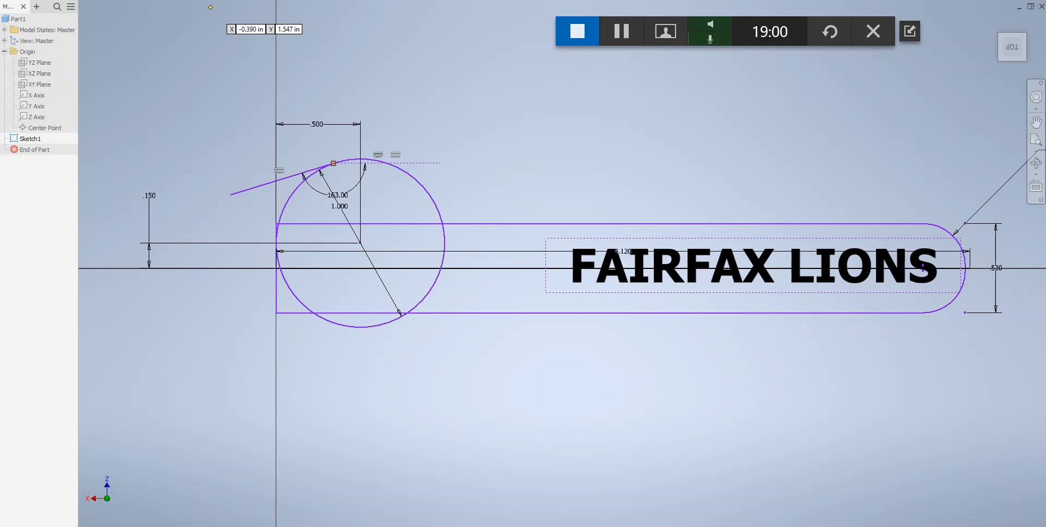
Offset the angled line, with its horizontal reference line, .413 in down into the circle
key(x)
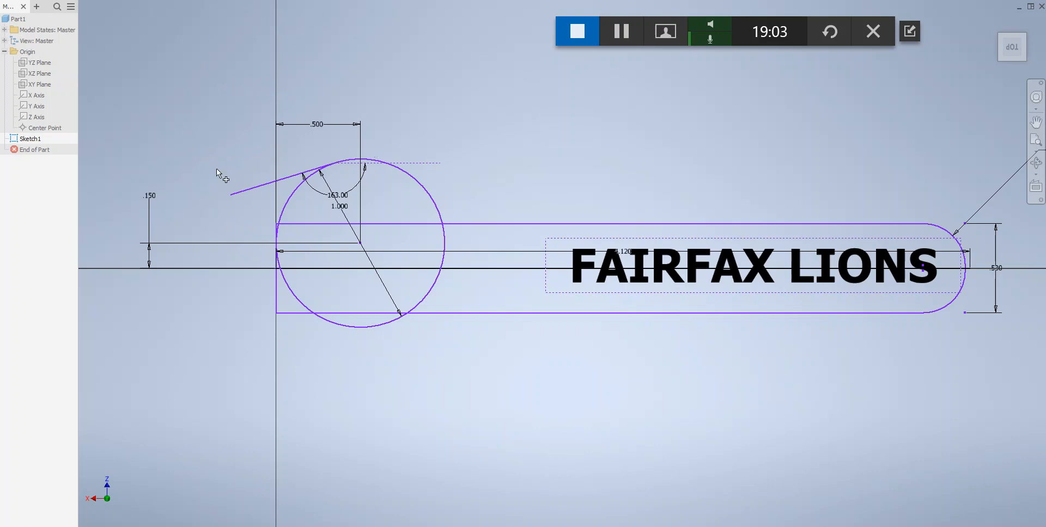
click(253, 188)
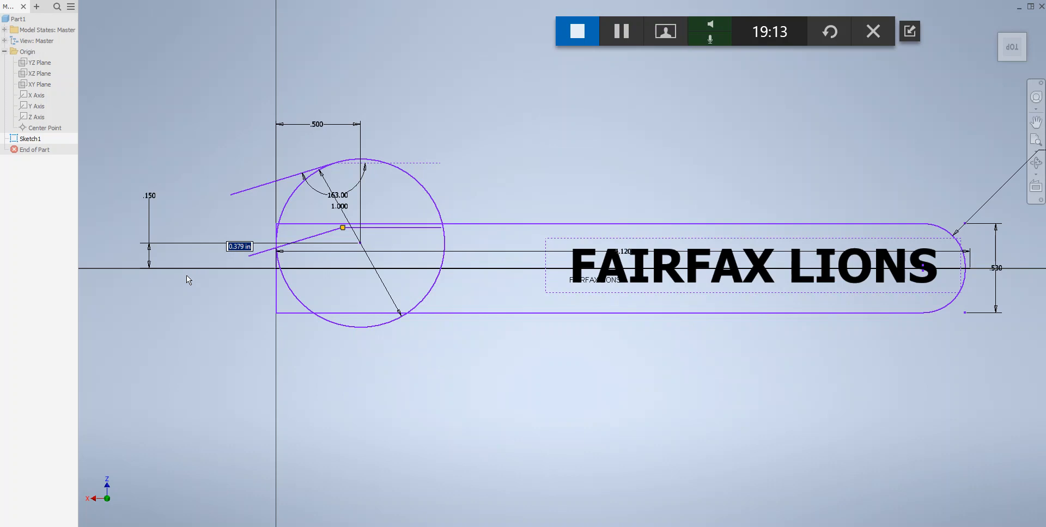
text(.413)
key(Return)
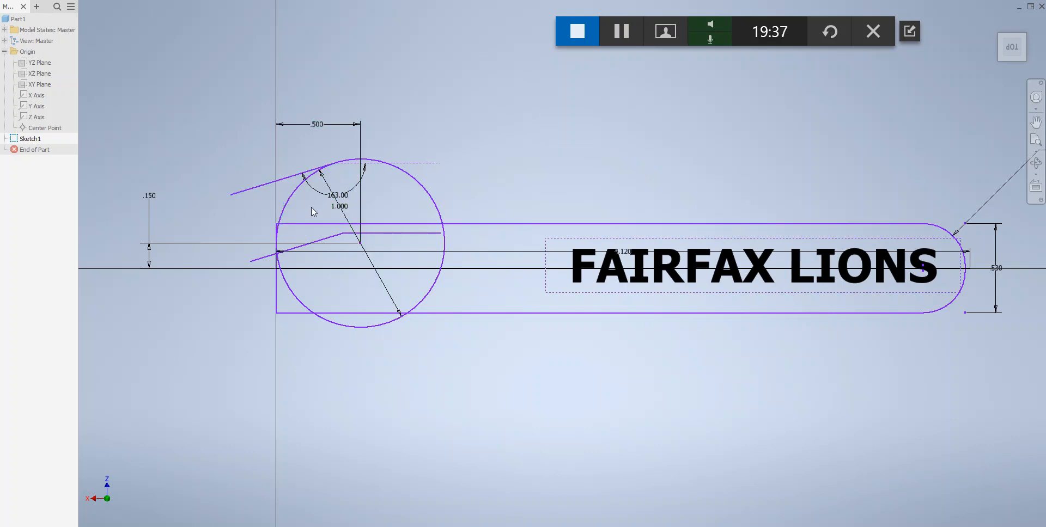
Delete the original angled line and the horizontal line produced by the offset
click(257, 187)
key(Delete)
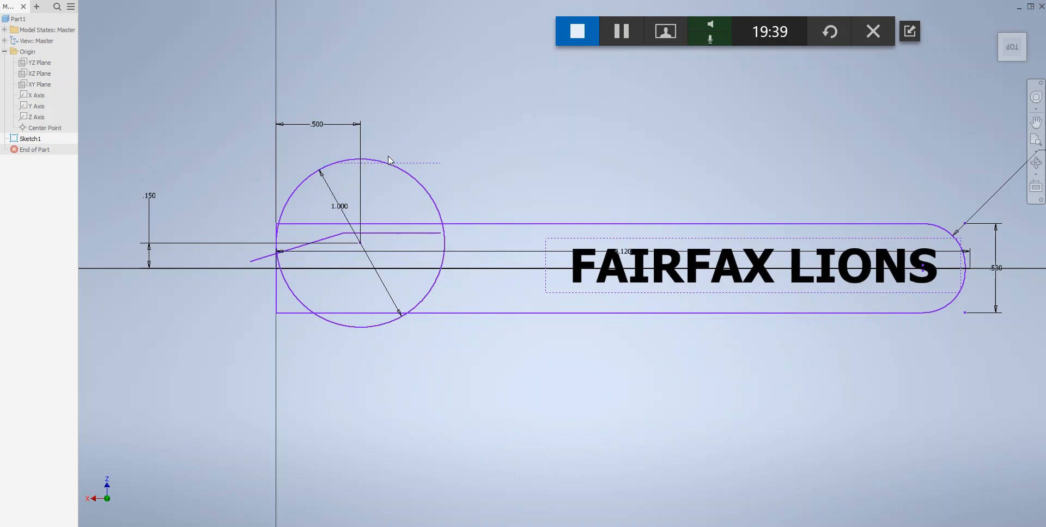
click(386, 234)
key(Delete)
Trim the bar's upper edge inside the circle and the circle's arc that crosses the bar's body
click(429, 225)
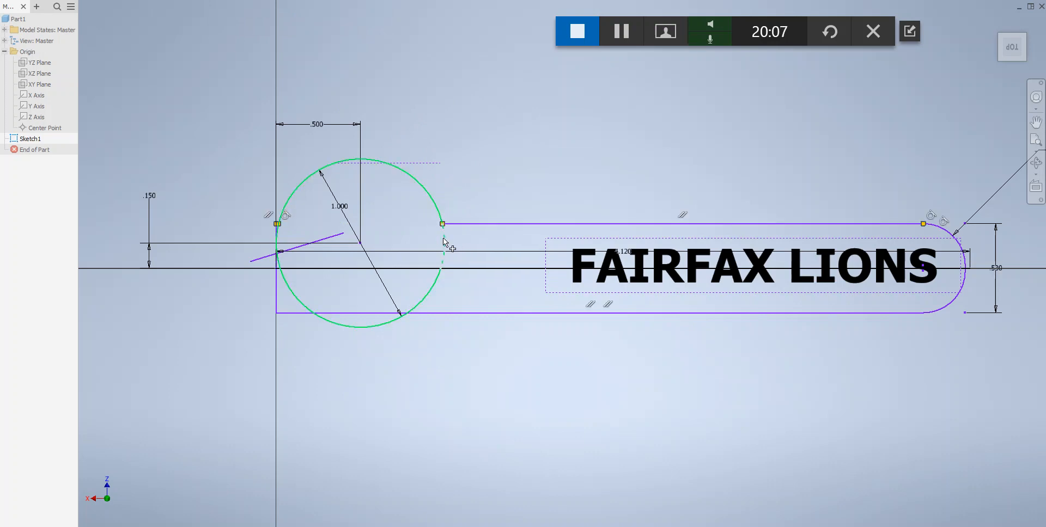
click(444, 243)
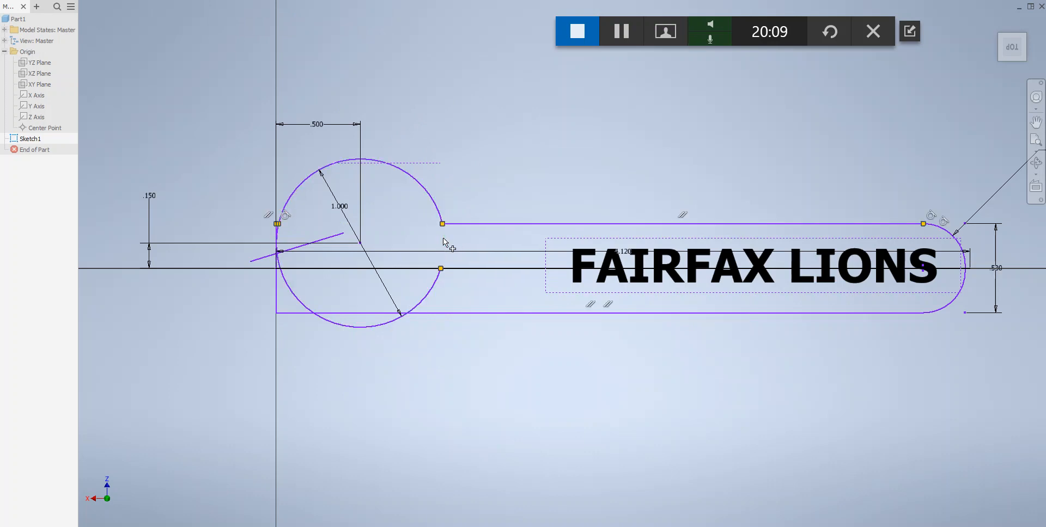
click(431, 293)
Trim the angled line's stub outside the circle and the bar's square-end edges that project beyond the circle
click(259, 261)
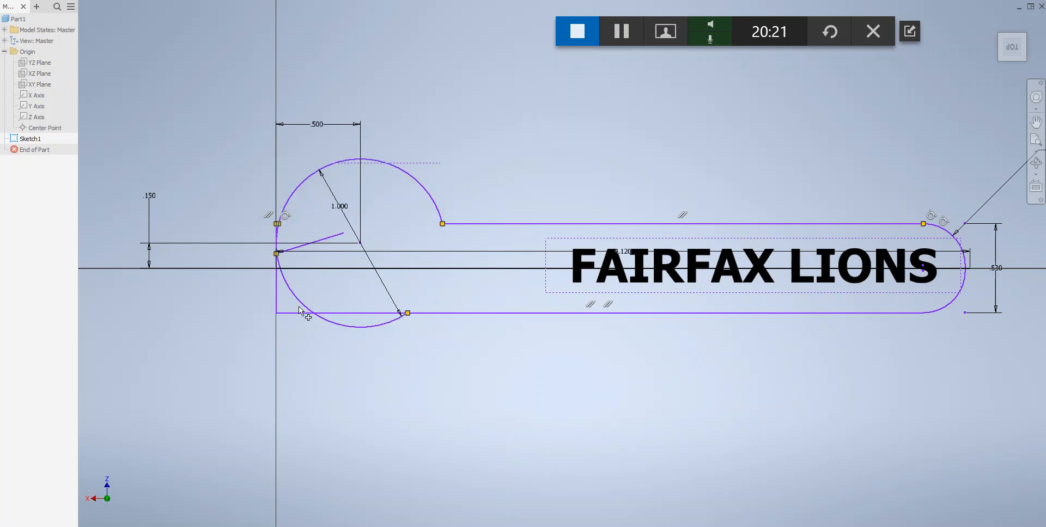
scroll(280, 296, up, 5)
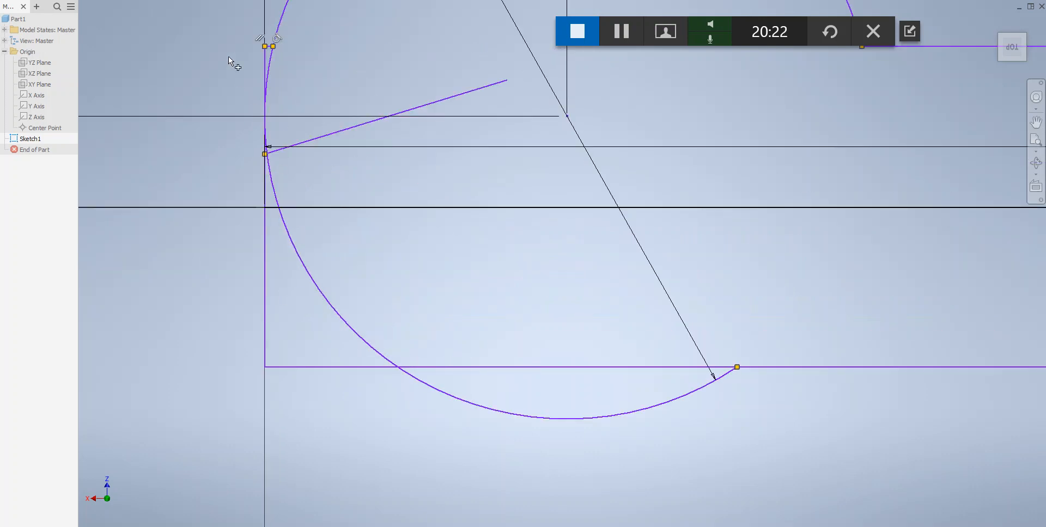
click(255, 81)
click(264, 182)
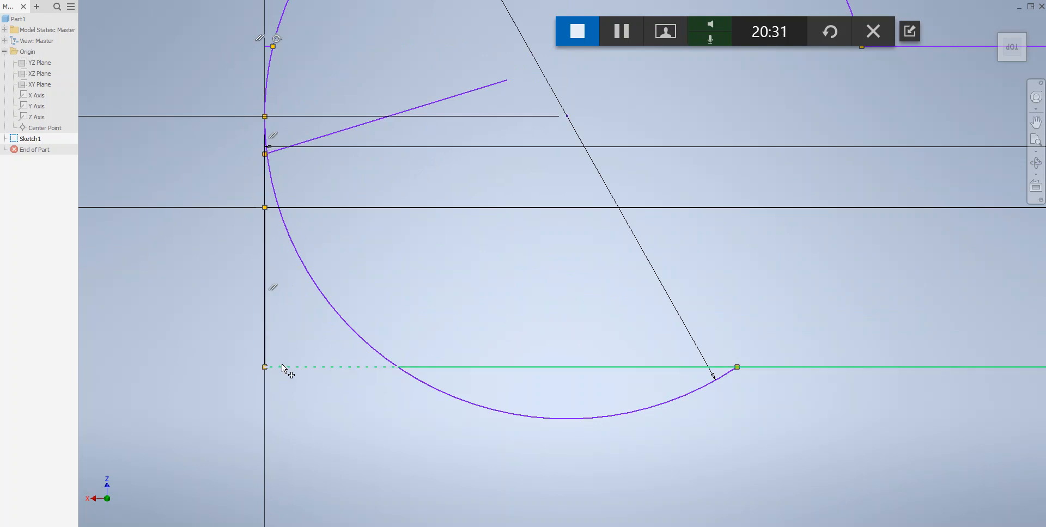
click(280, 369)
scroll(406, 173, down, 6)
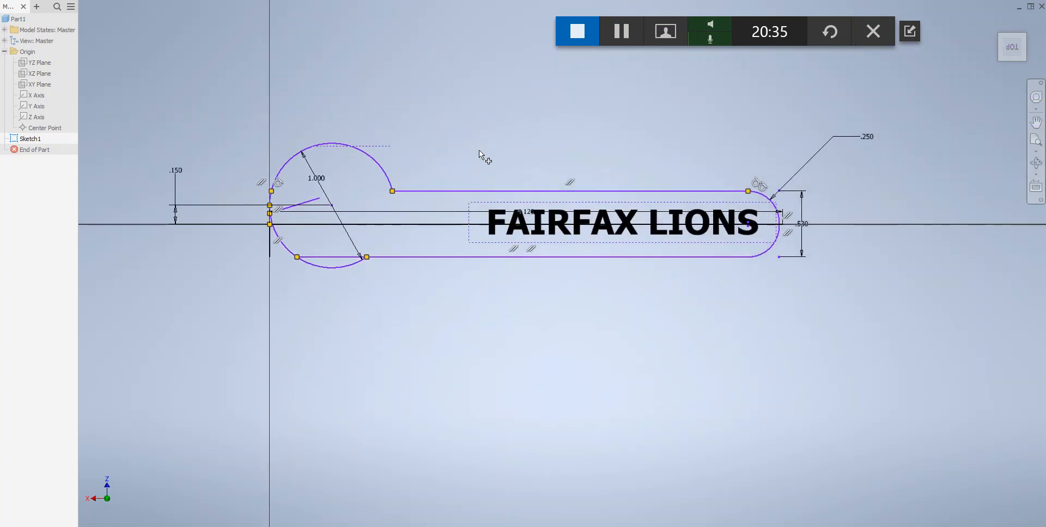
key(Escape)
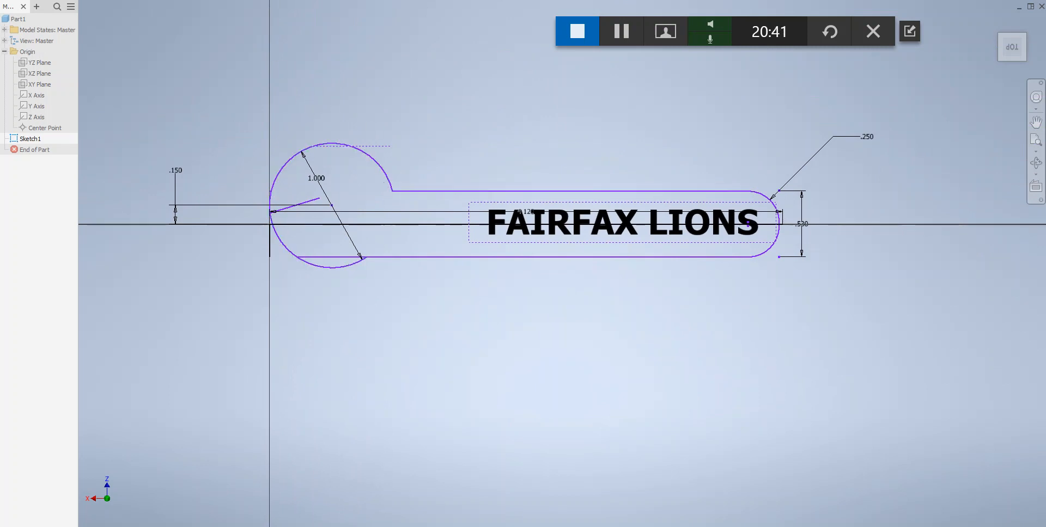
Fillet the junction between the circular head and the bar's upper edge with a 0.250 in radius
key(f)
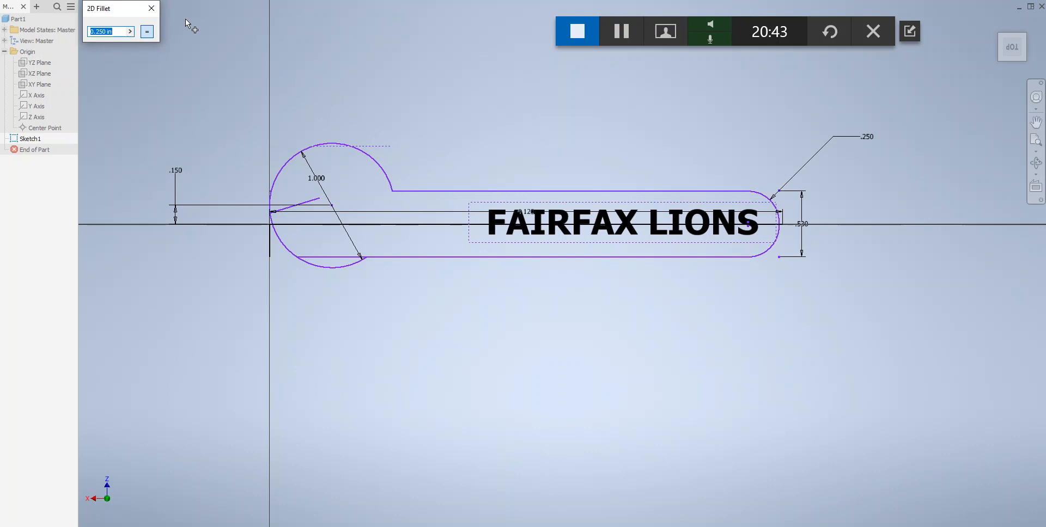
click(392, 183)
click(404, 191)
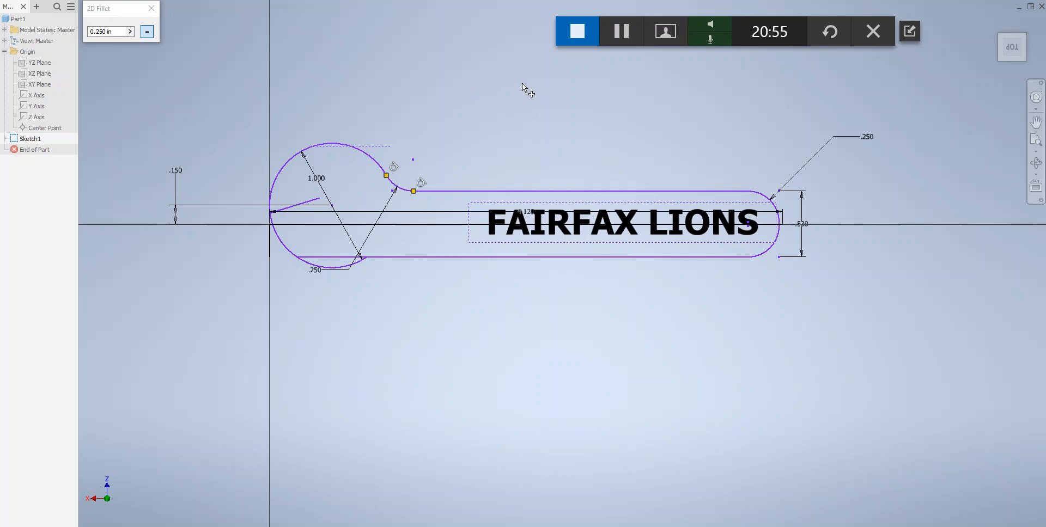
click(152, 14)
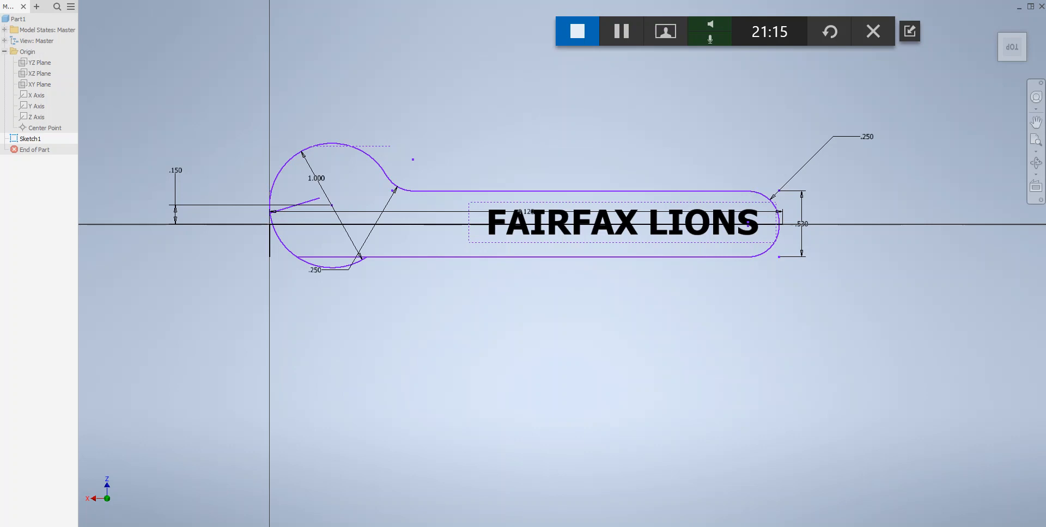
Sketch a line from the circle's outer rim along the angled line at 17 degrees, extending beyond its inner end
click(269, 211)
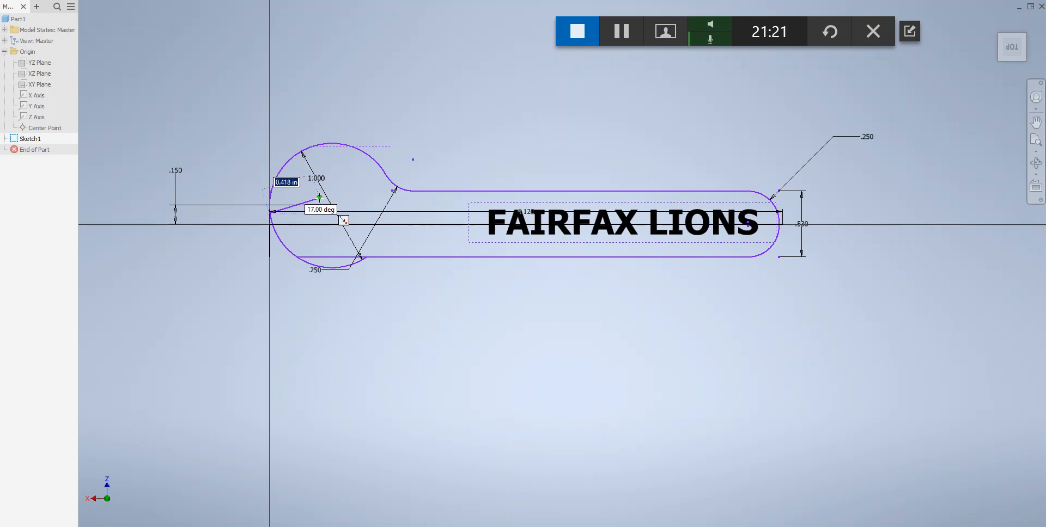
click(337, 193)
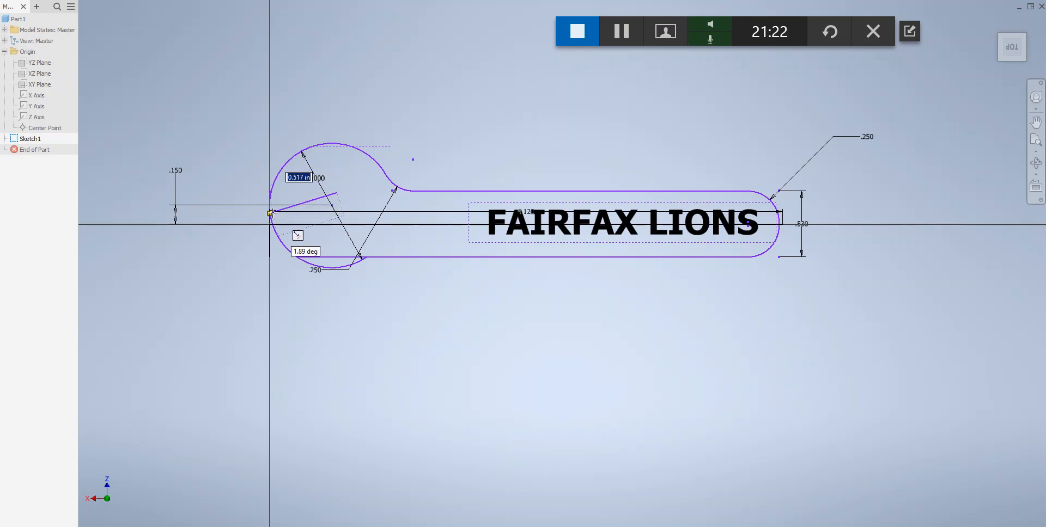
key(Escape)
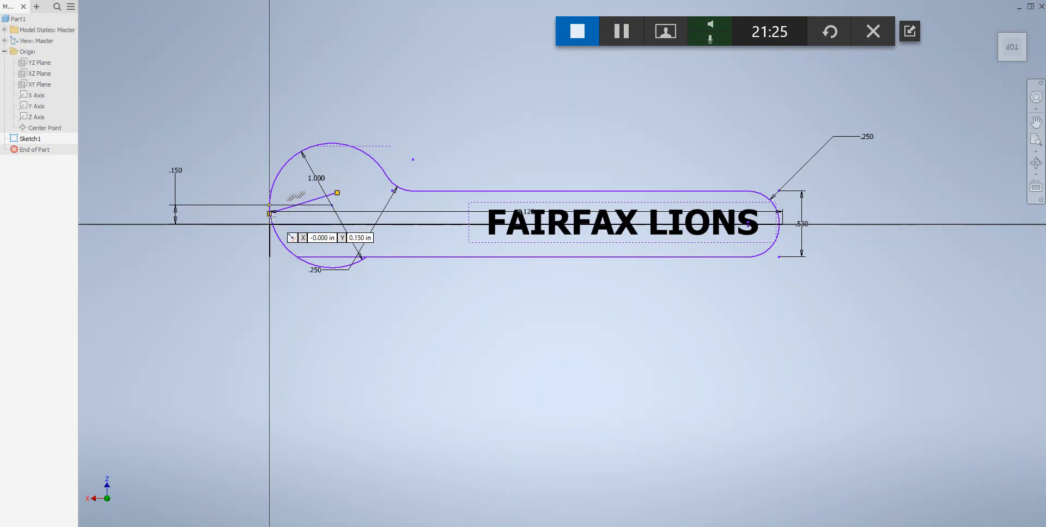
Try a vertical line at 90 degrees upward from the angled line's end on the circle's rim, and undo it
click(270, 213)
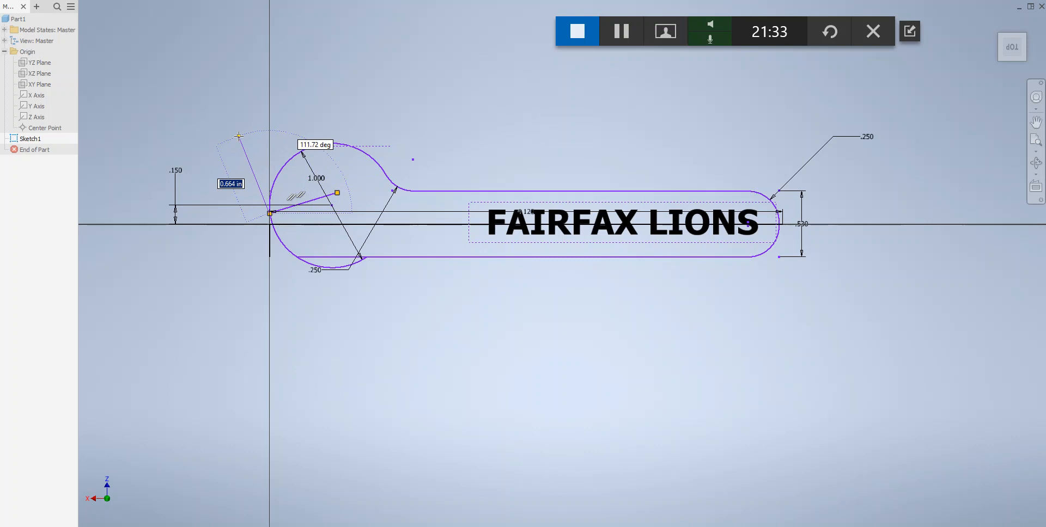
key(Tab)
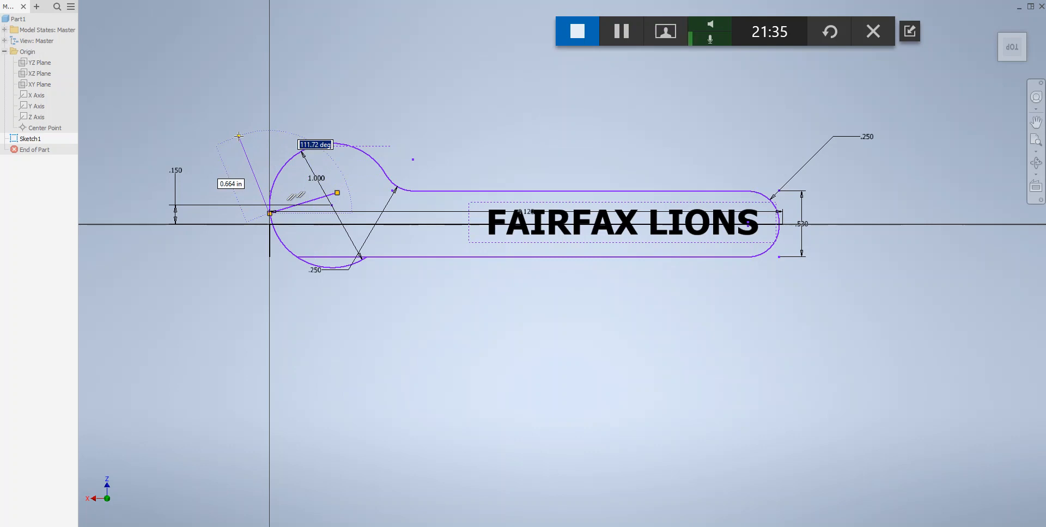
text(90)
key(Return)
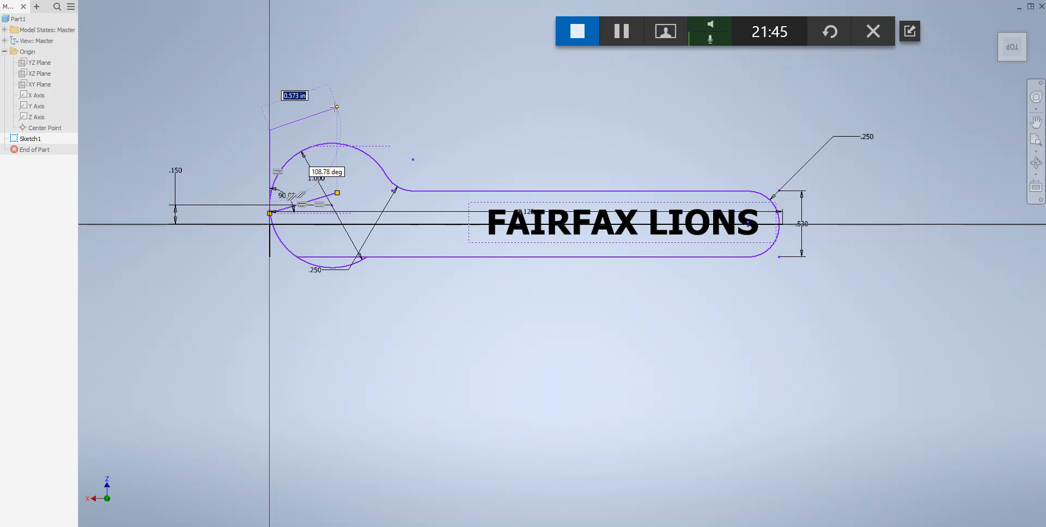
text(z)
key(Escape)
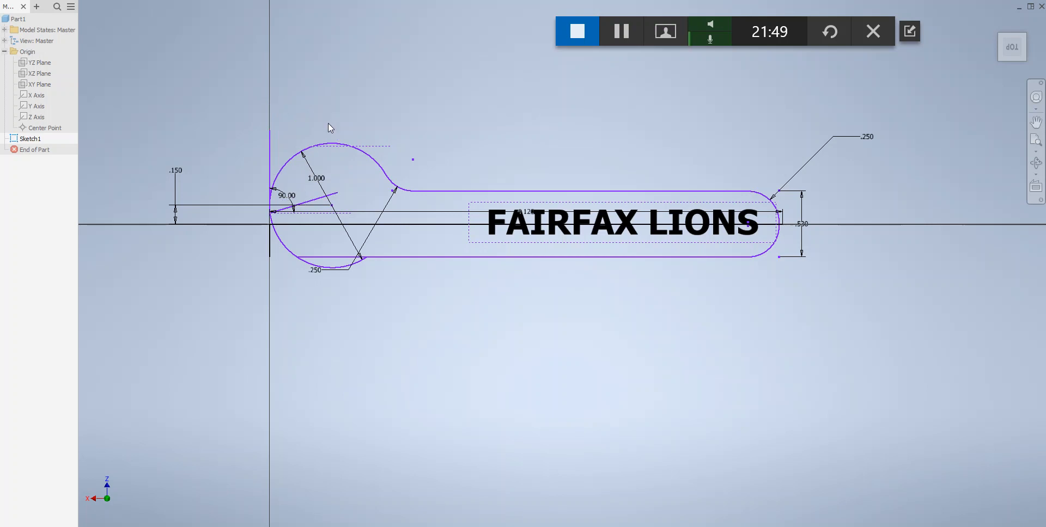
key(ctrl+z)
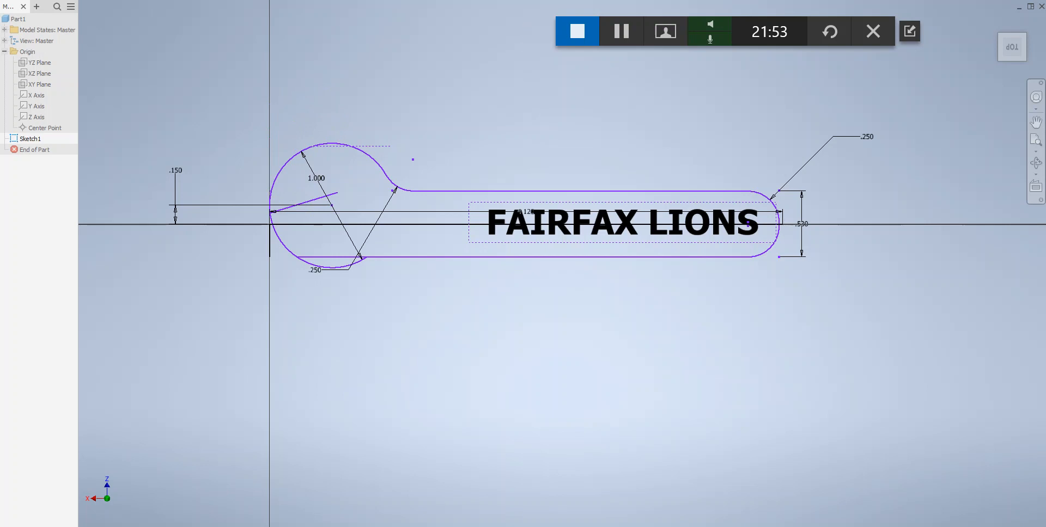
key(ctrl+z)
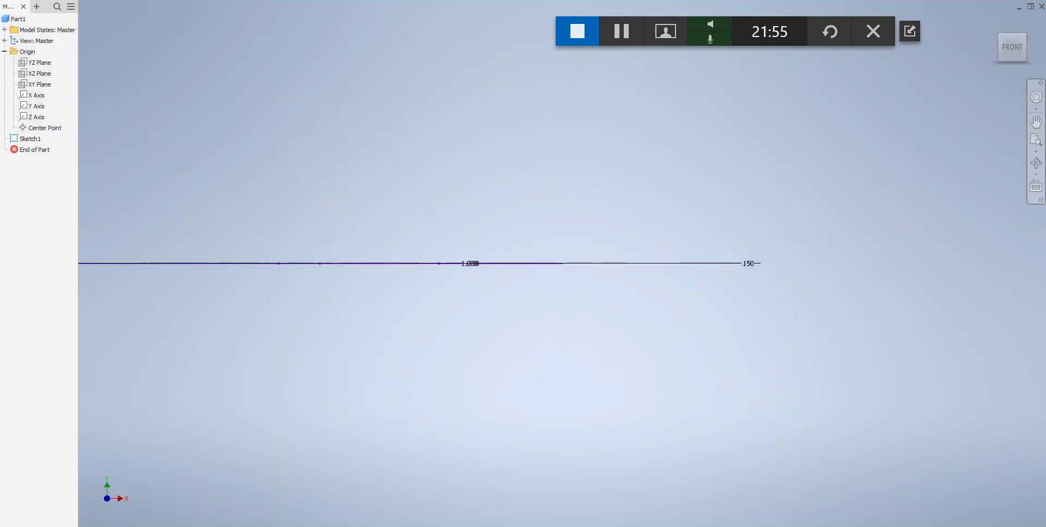